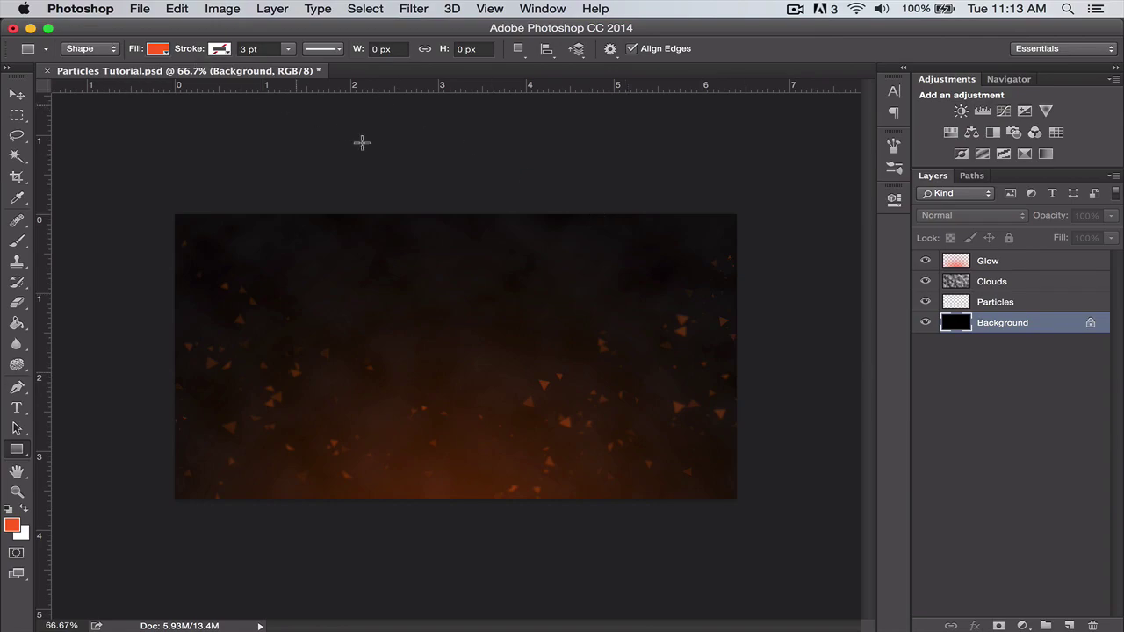
Create a new 1920 × 1080 pixel document at 300 pixels/inch in RGB Color with white background contents.
left_click(141, 9)
left_click(151, 31)
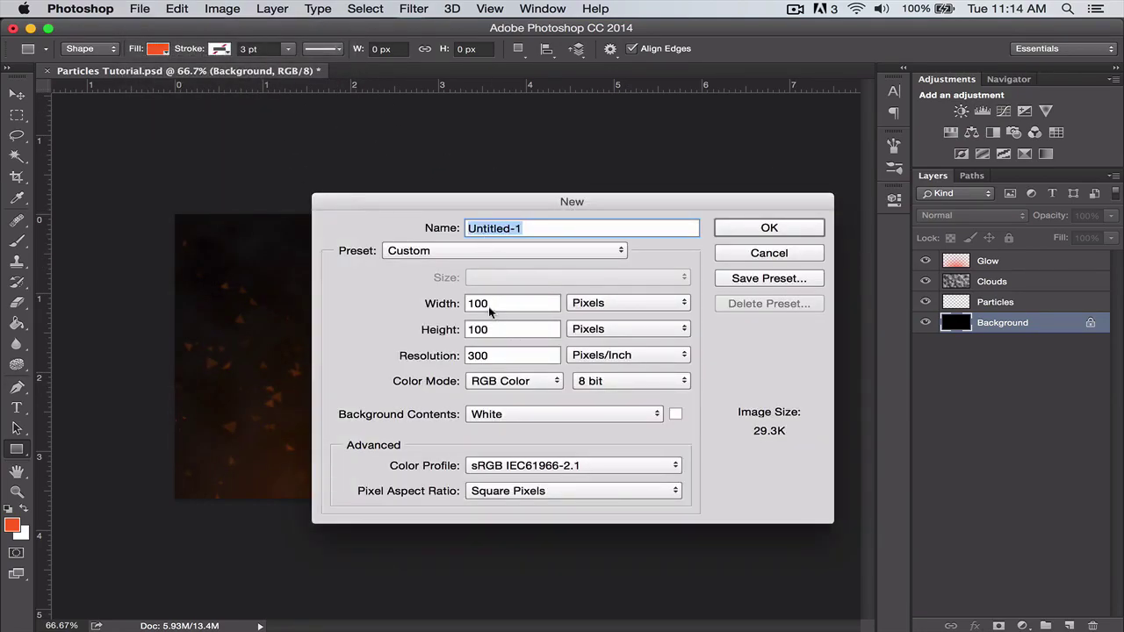
left_click(491, 302)
type("1920")
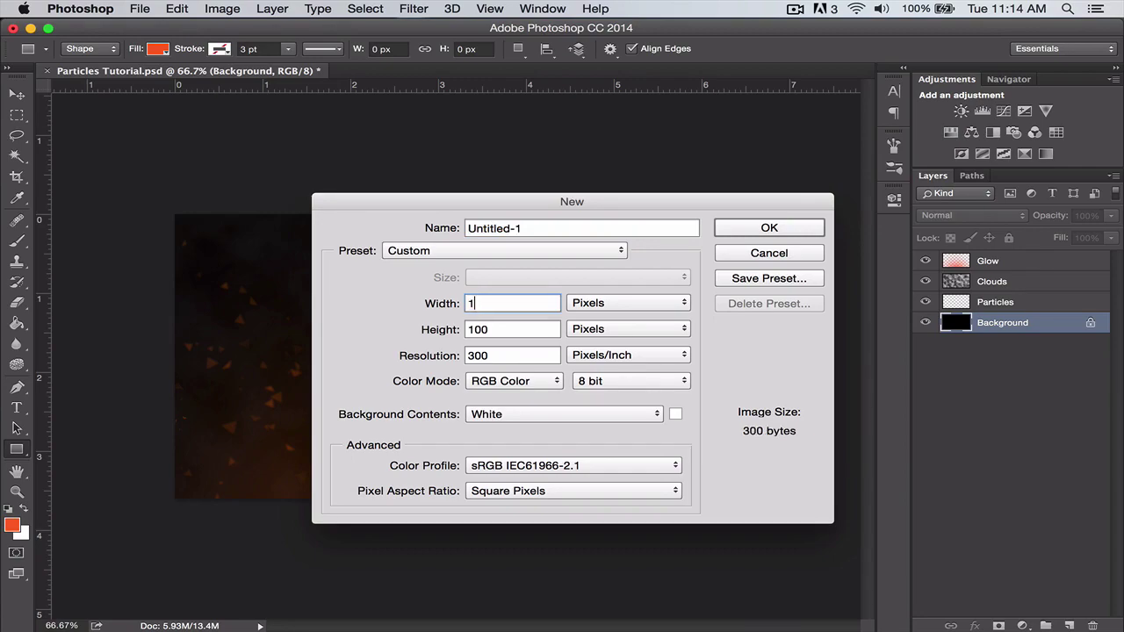
key("Tab")
type("1080")
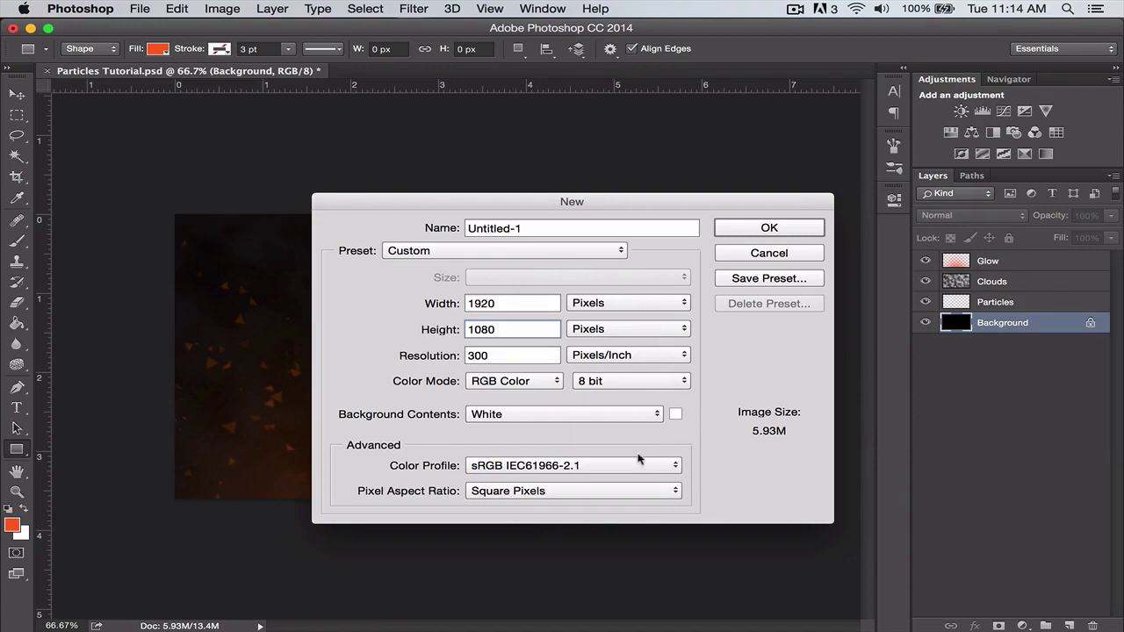
left_click(531, 419)
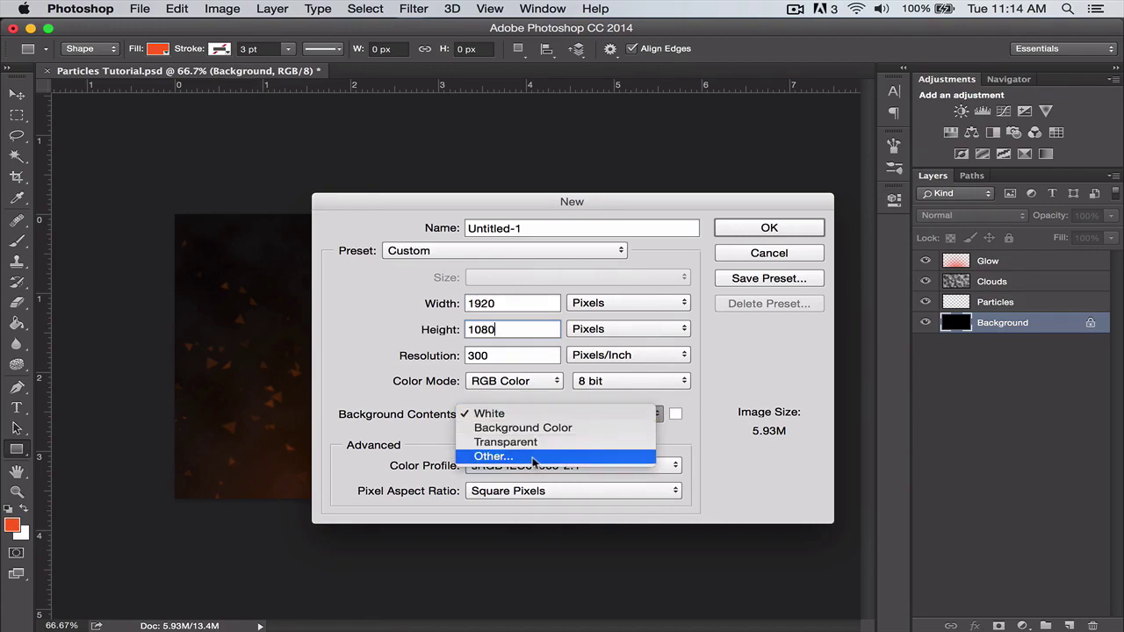
left_click(595, 410)
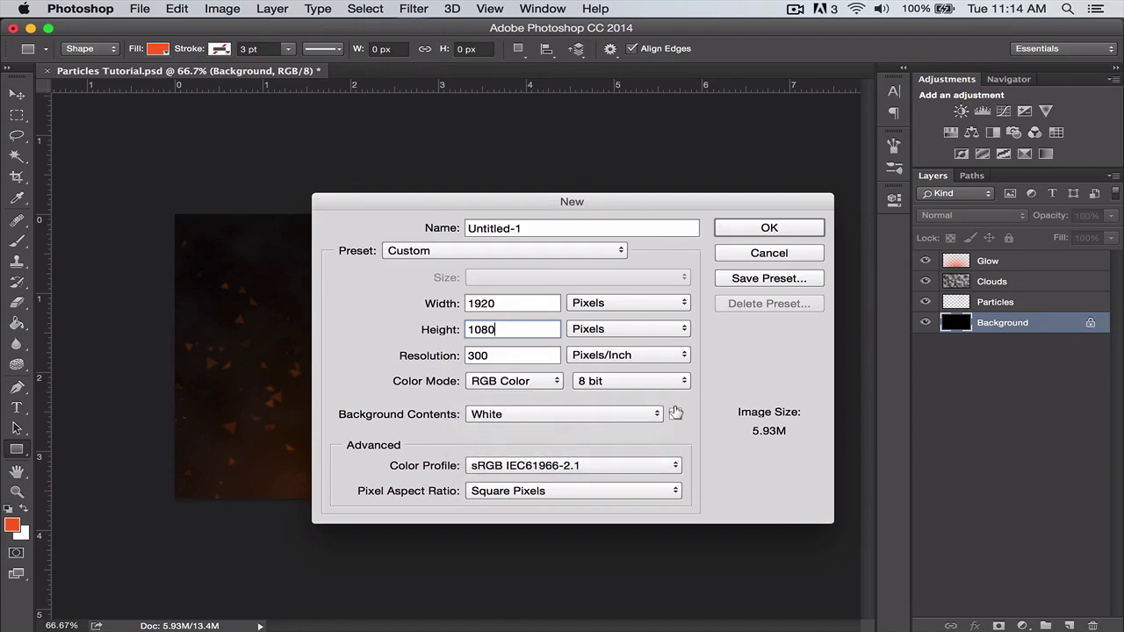
left_click(761, 230)
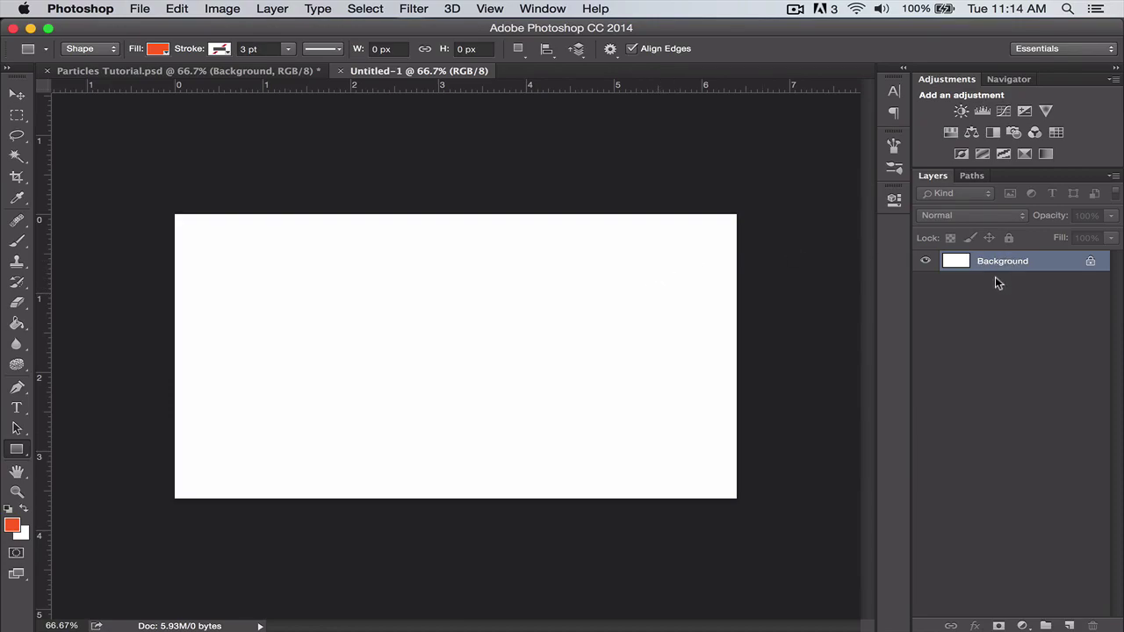
Invert the white Background layer to black and compare the canvas with the finished Particles Tutorial document.
key("super+i")
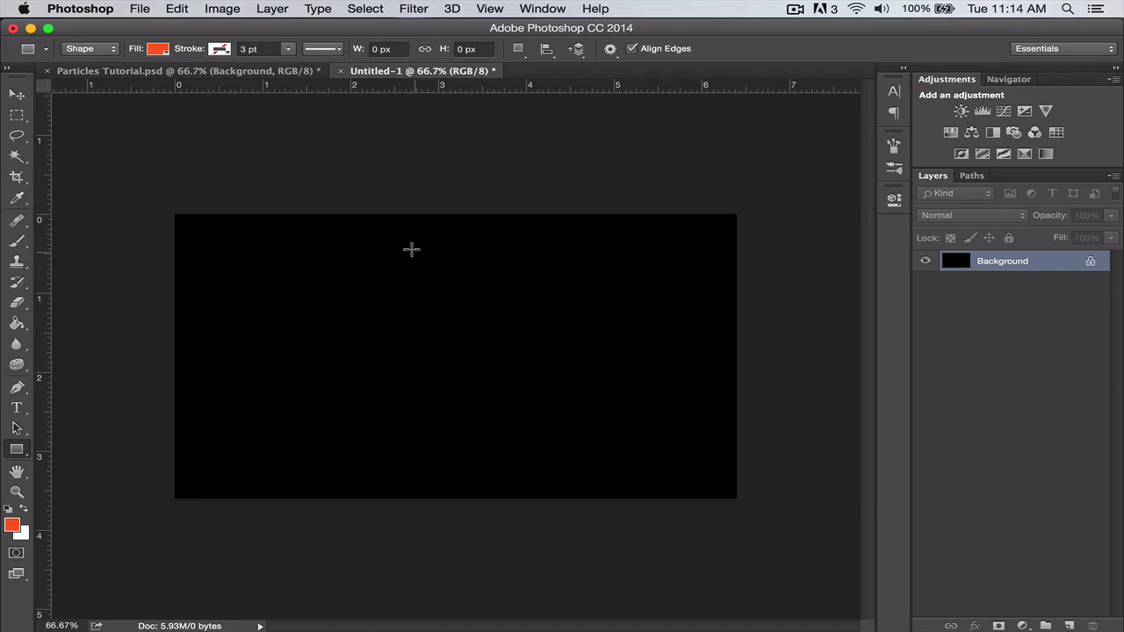
left_click(289, 70)
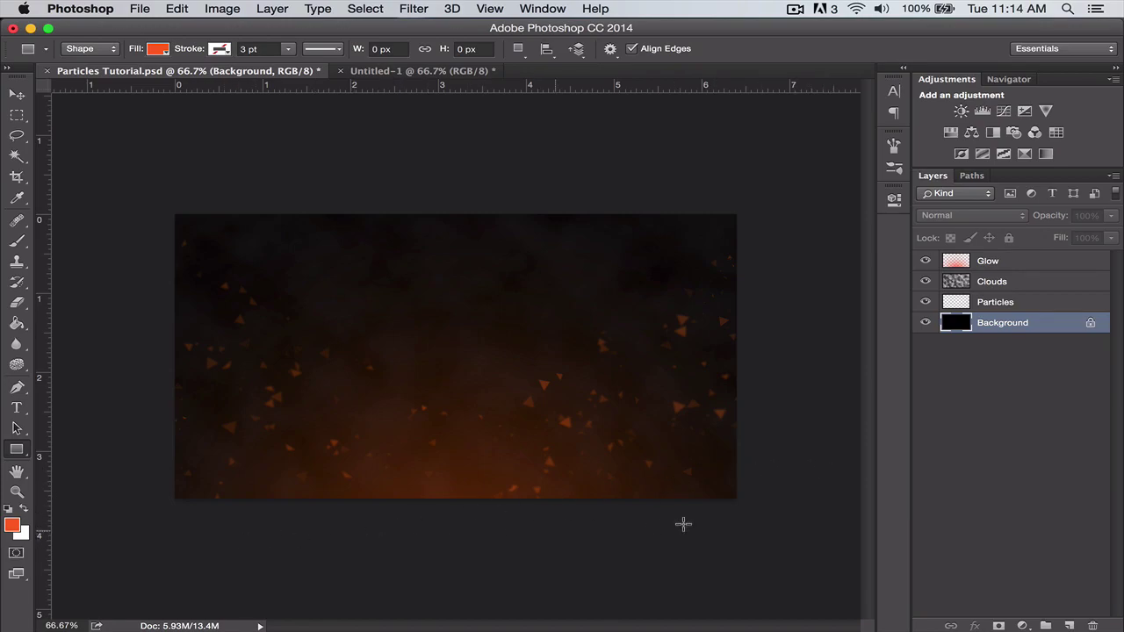
left_click(389, 69)
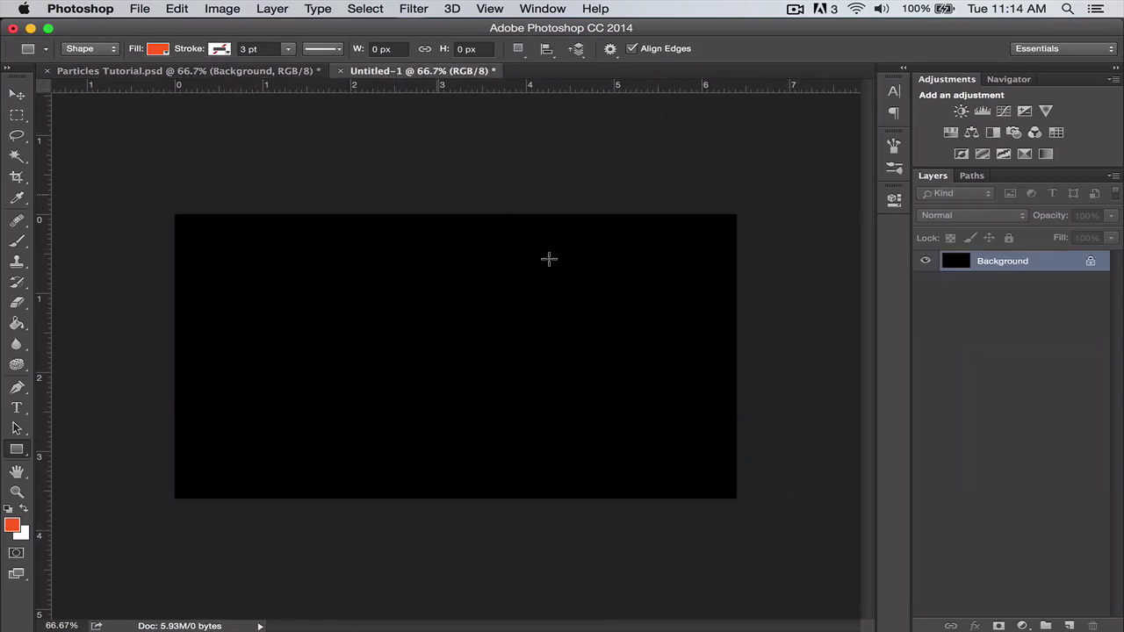
Use the orange fd6620 as the foreground color.
left_click(12, 525)
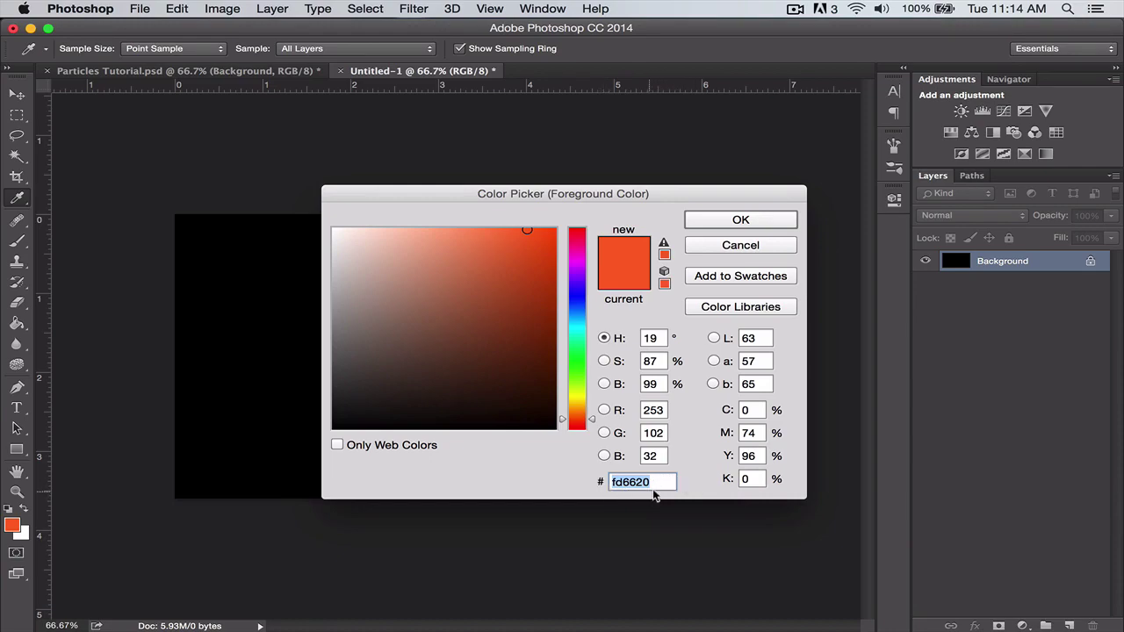
left_click(728, 221)
key("u")
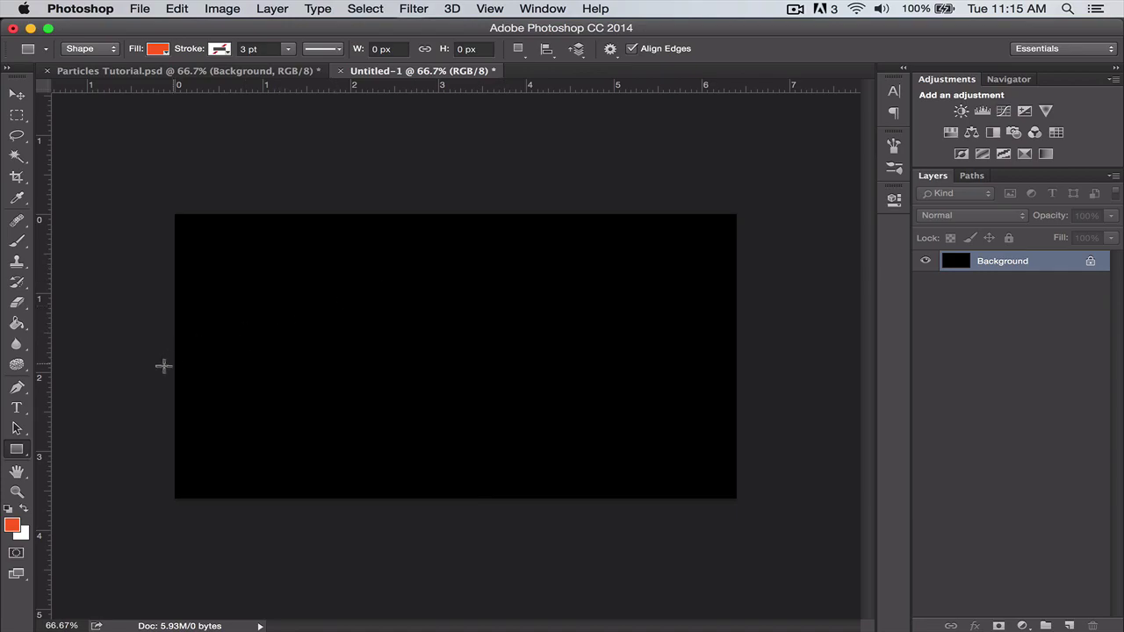
Set up the Brush tool with a soft round tip at 0% hardness and a size of 2500 px.
left_click(19, 244)
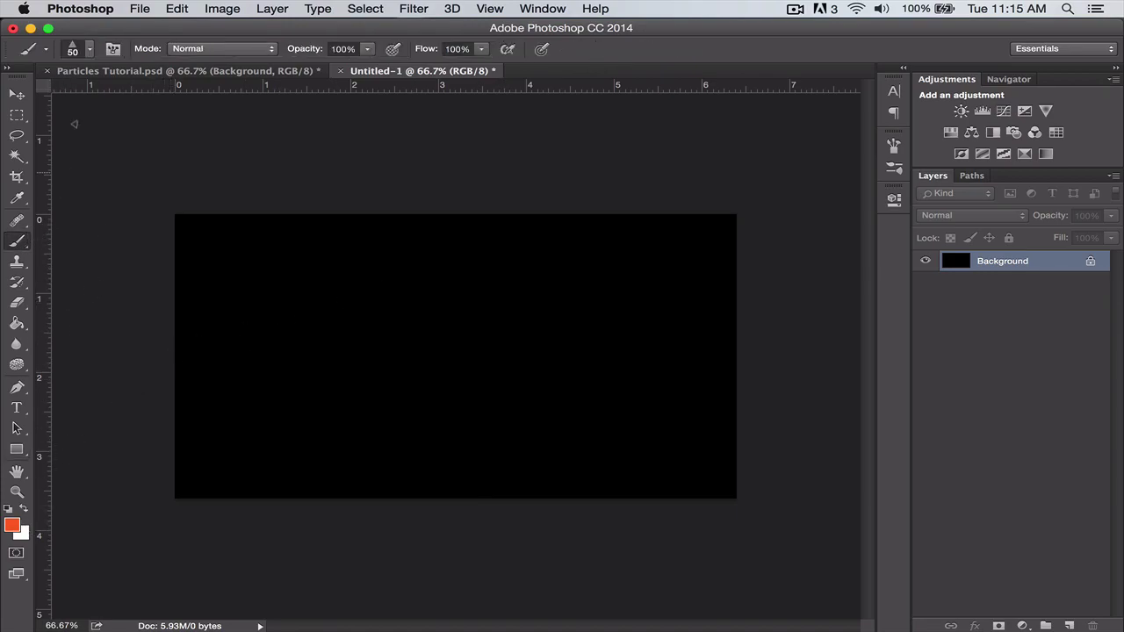
left_click(91, 49)
left_click_drag(210, 286, 211, 200)
left_click(37, 205)
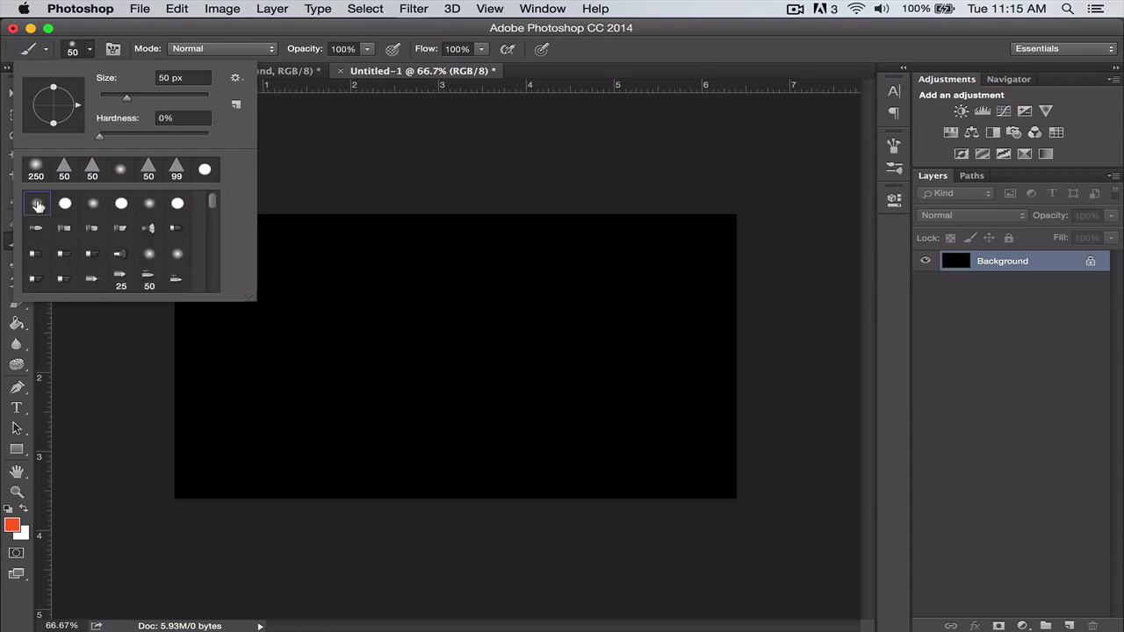
left_click(93, 203)
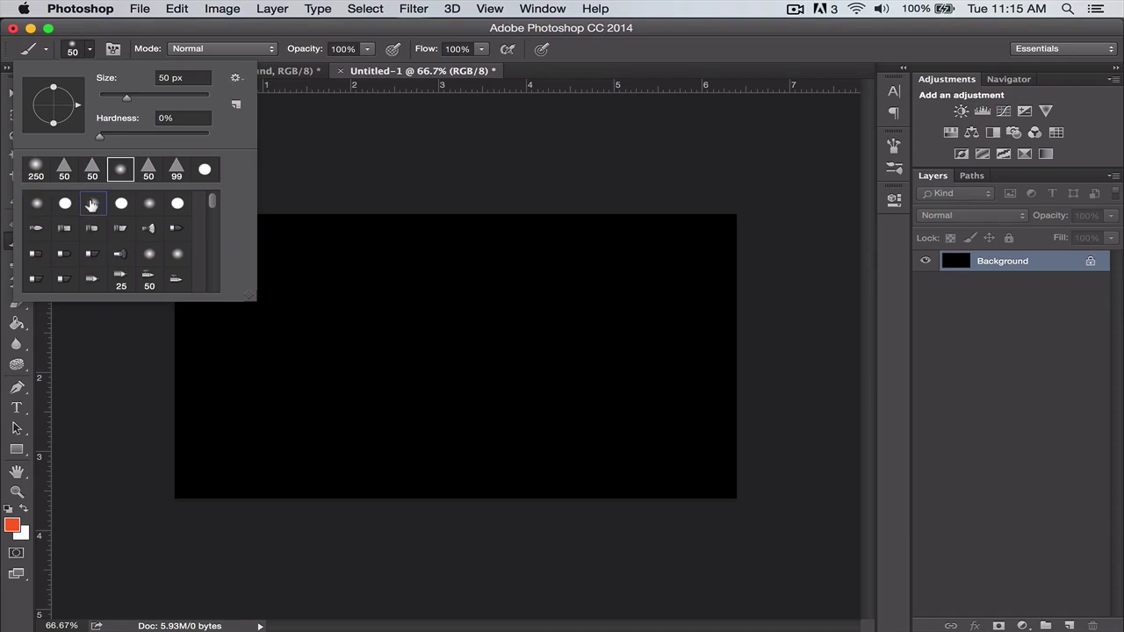
left_click(39, 203)
left_click(169, 77)
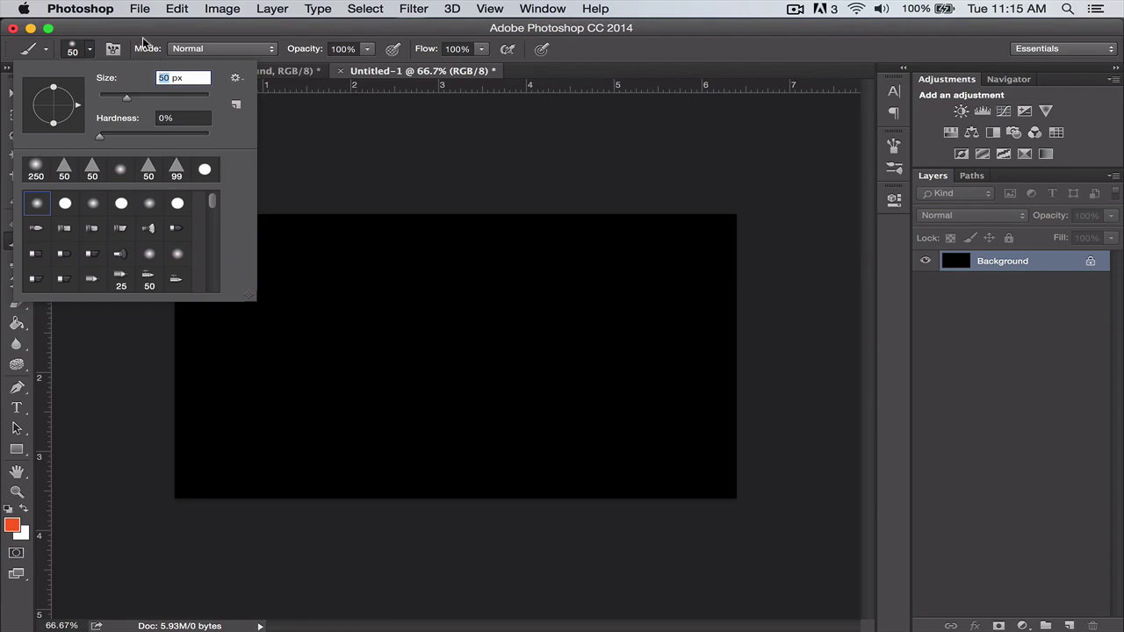
type("2500")
key("Return")
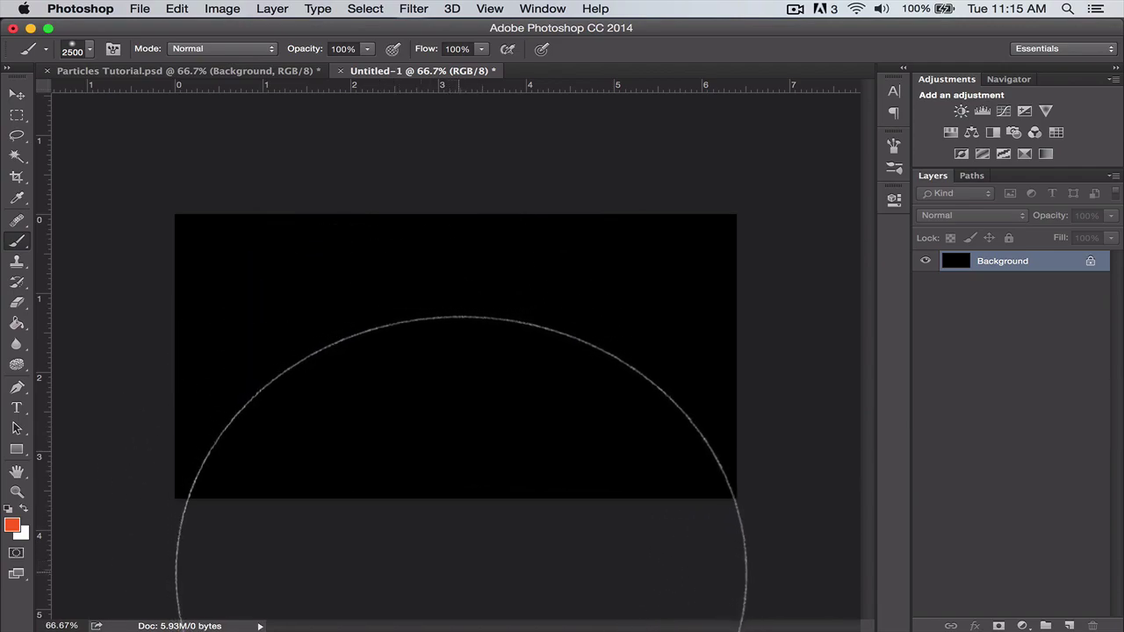
Add a new layer and paint one orange glow dab centered just below the canvas's lower edge.
key("super+minus")
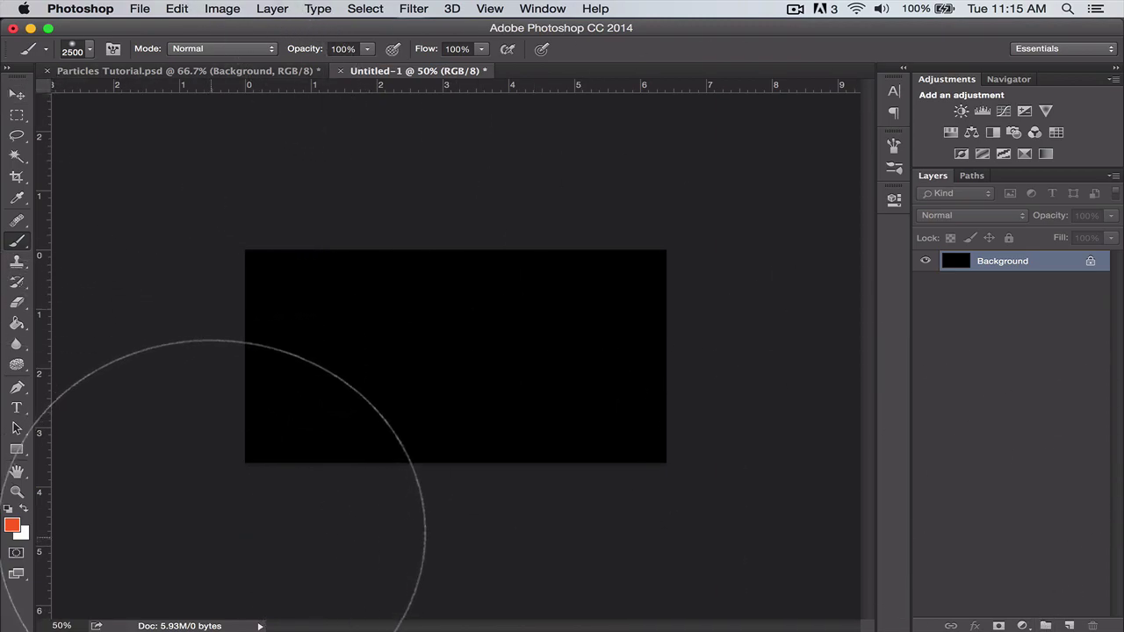
left_click(1070, 626)
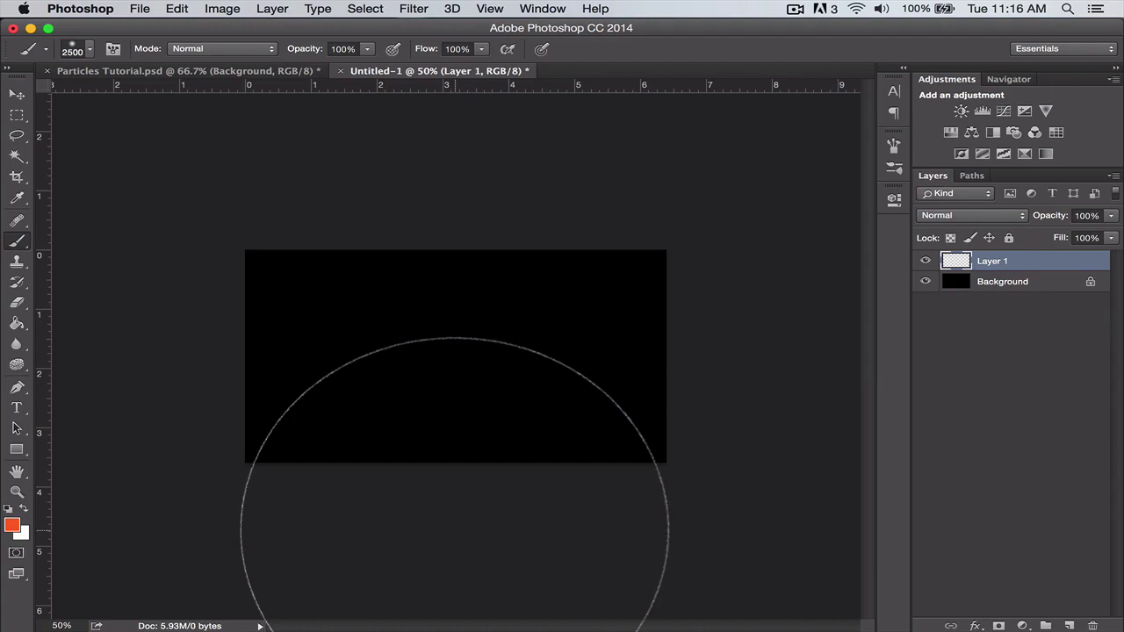
left_click(455, 552)
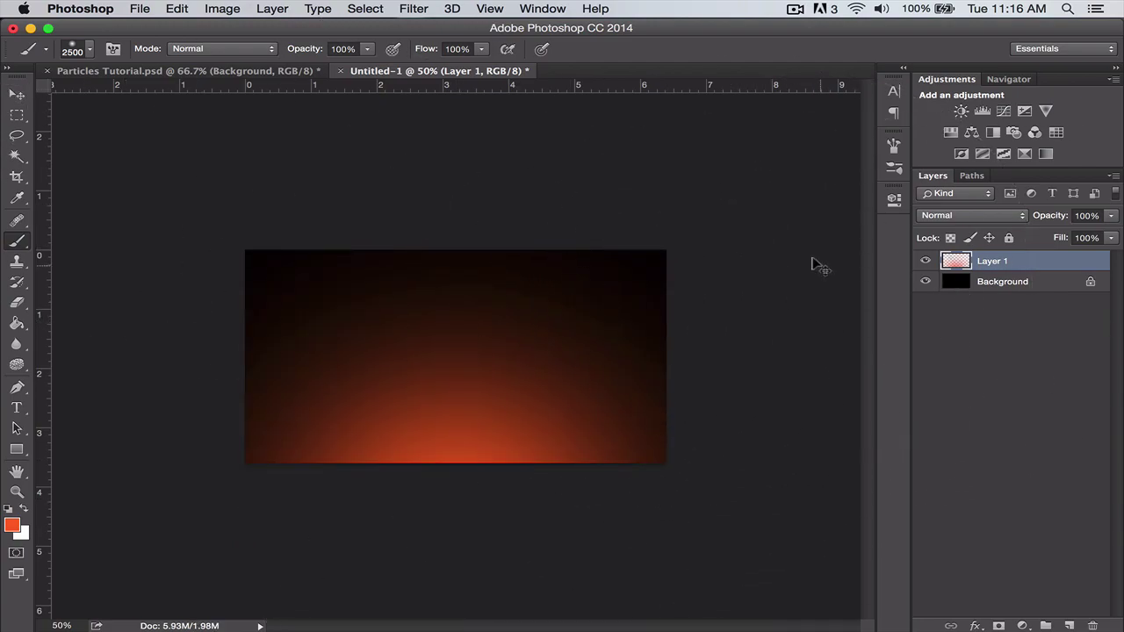
key("super+plus")
Set the orange glow layer's opacity to 40%.
key("v")
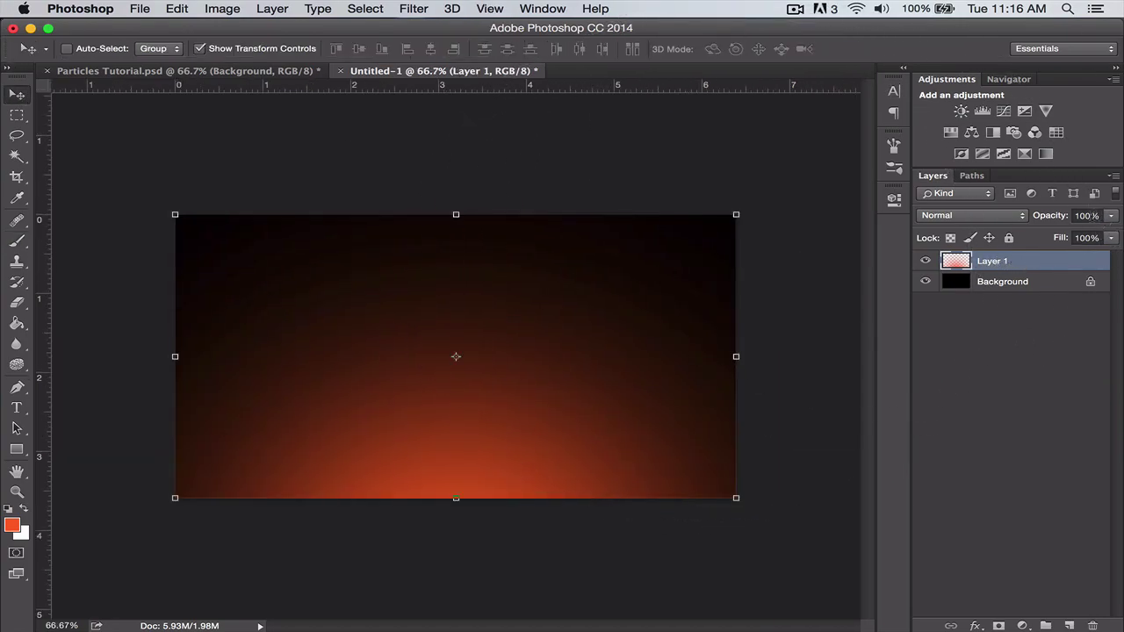
left_click_drag(1092, 216, 972, 217)
type("40")
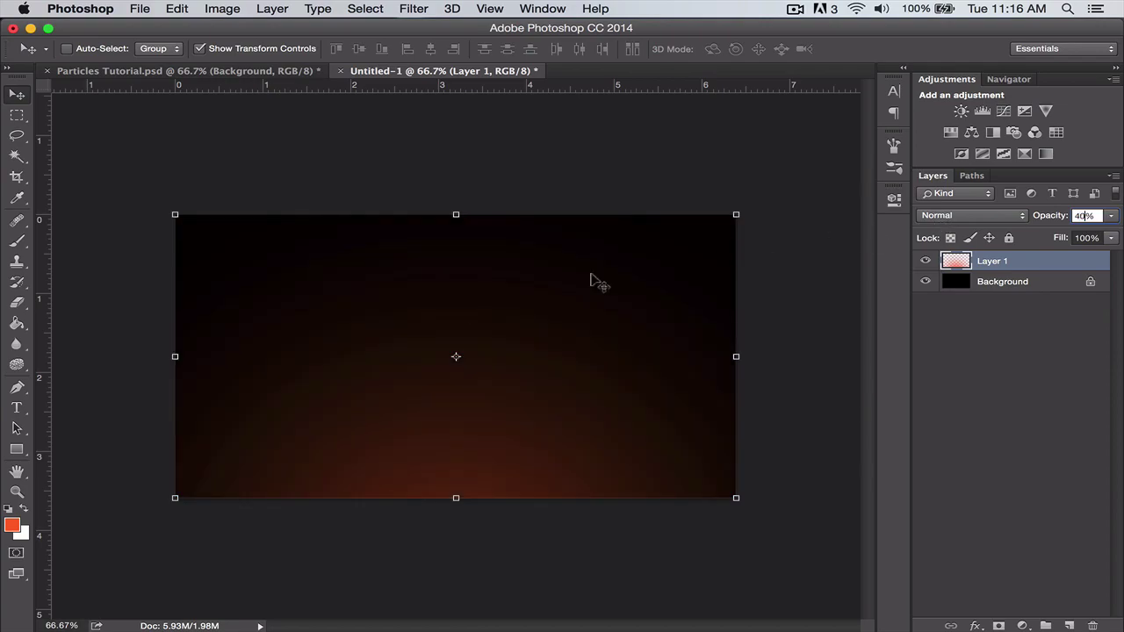
Change the foreground color to black, keeping white as the background color.
left_click(15, 477)
left_click(16, 490)
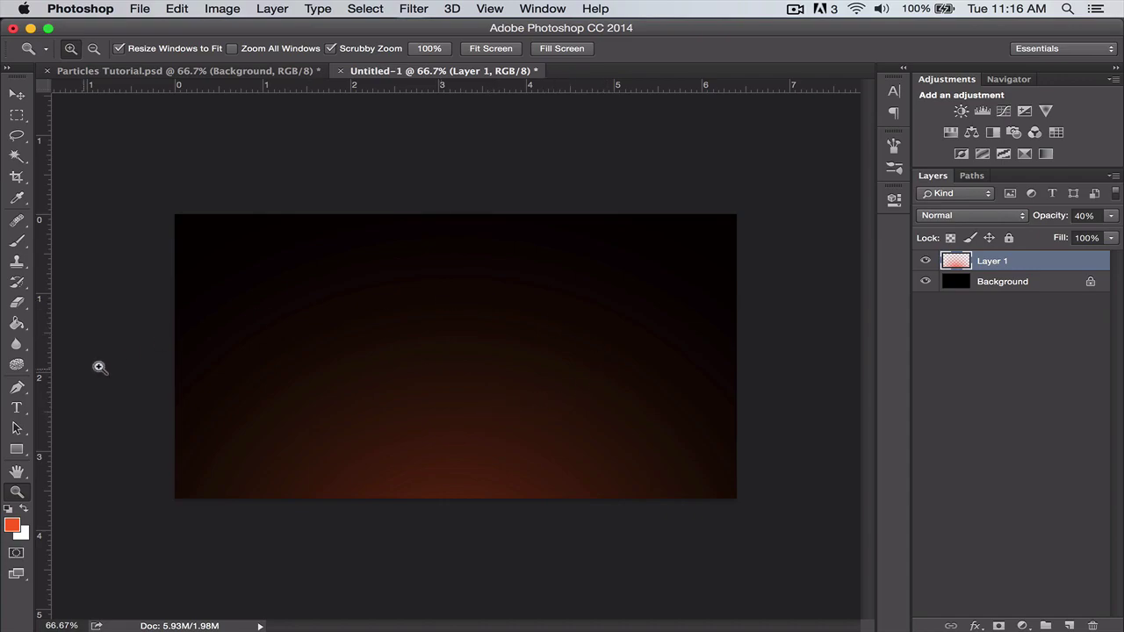
left_click(12, 525)
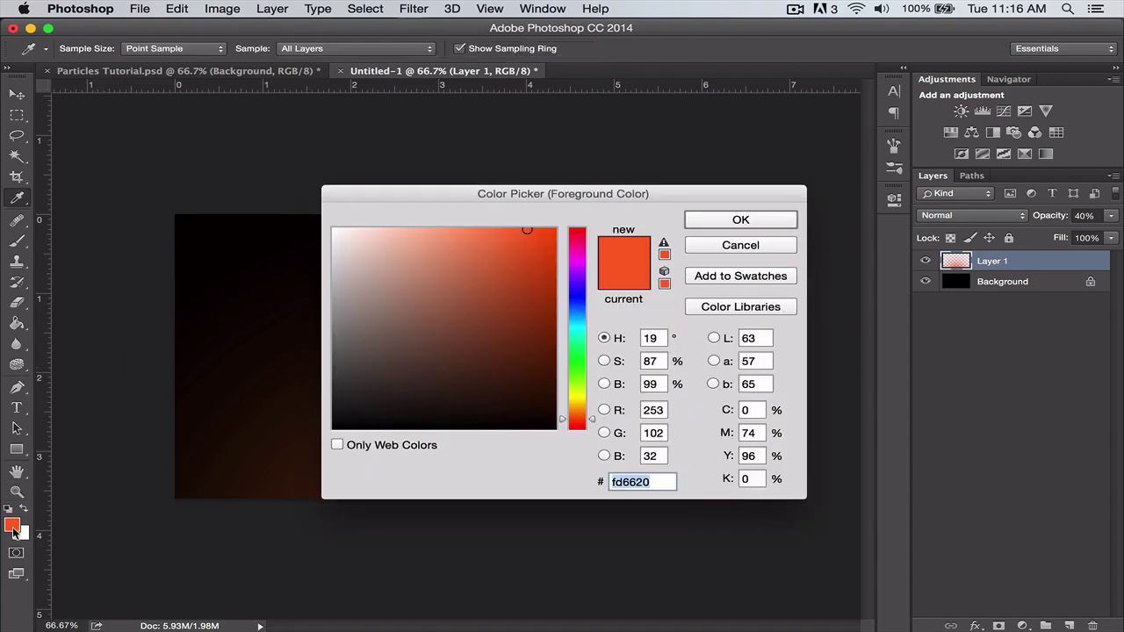
right_click(624, 480)
left_click(668, 486)
left_click(723, 220)
key("z")
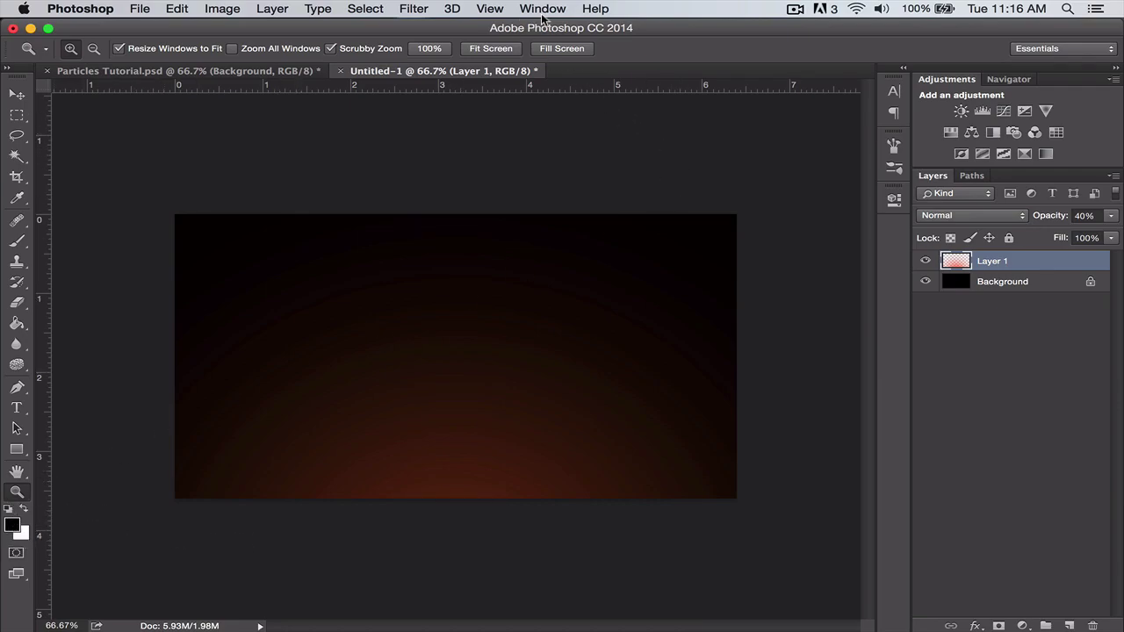
Add a new layer above the glow and render the Clouds filter on it.
left_click(1069, 625)
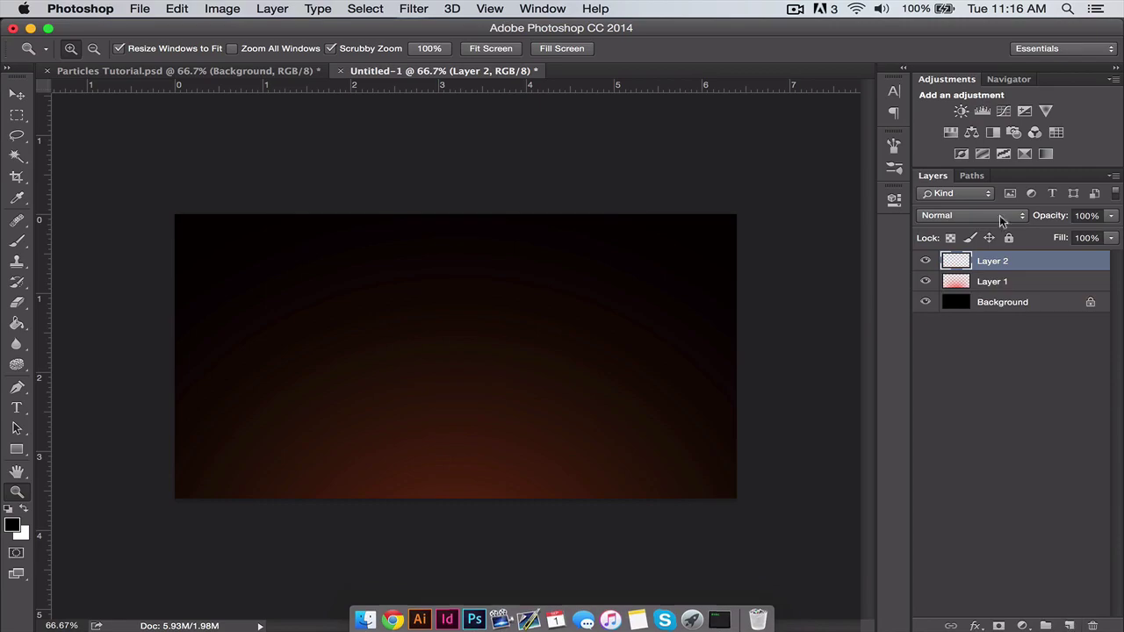
left_click(413, 9)
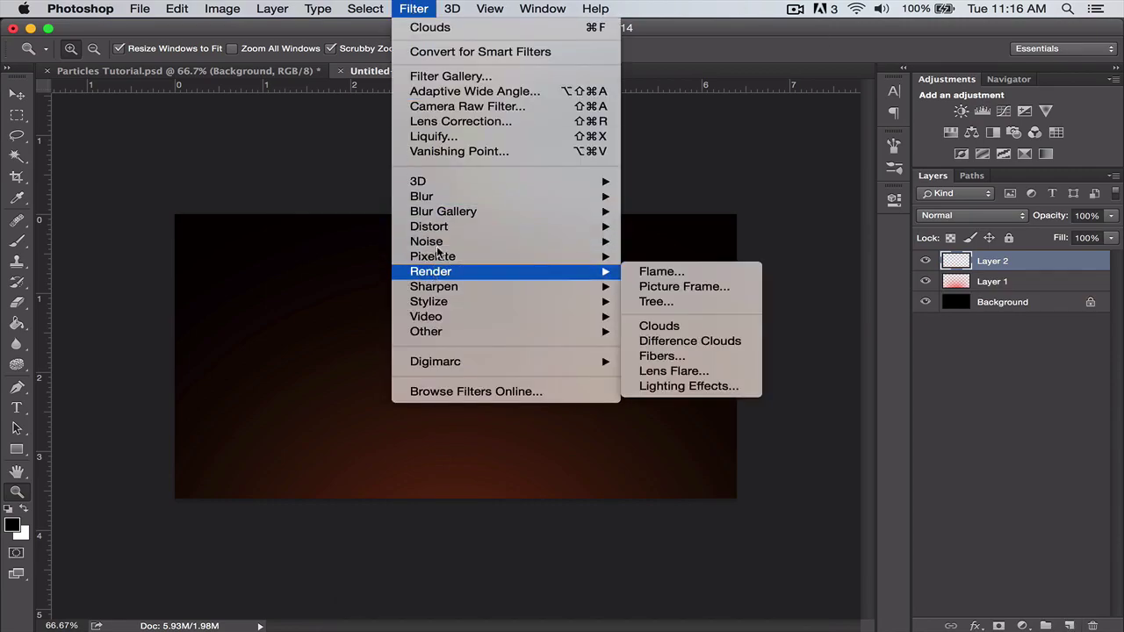
mouse_move(554, 273)
left_click(698, 326)
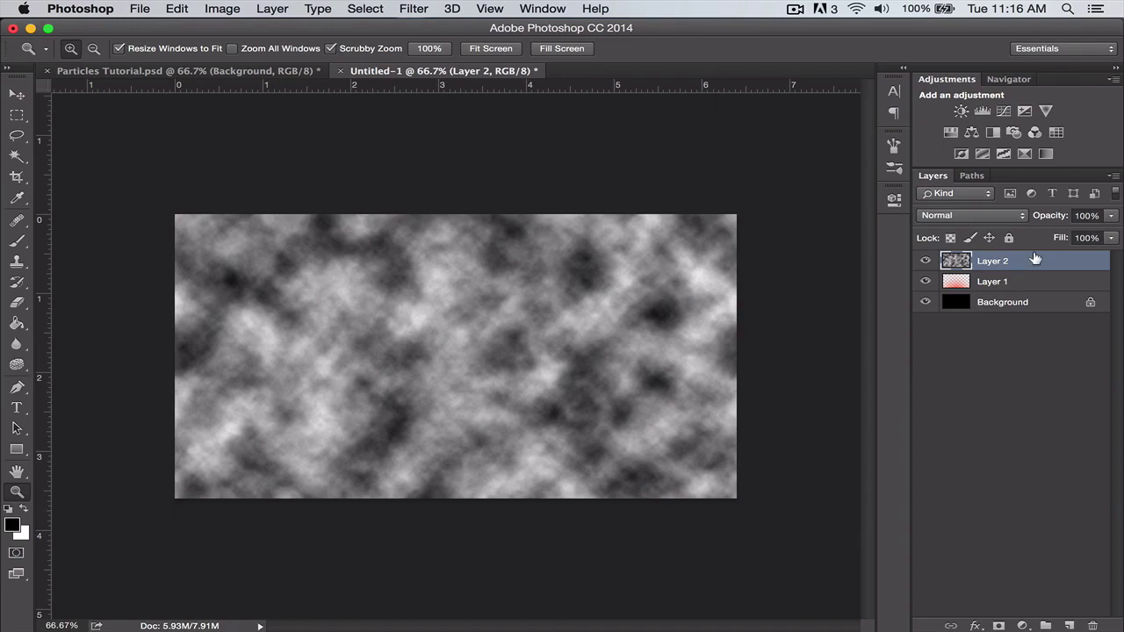
Move the clouds layer beneath the glow layer and set its blend mode to Screen.
left_click_drag(1036, 258, 1029, 281)
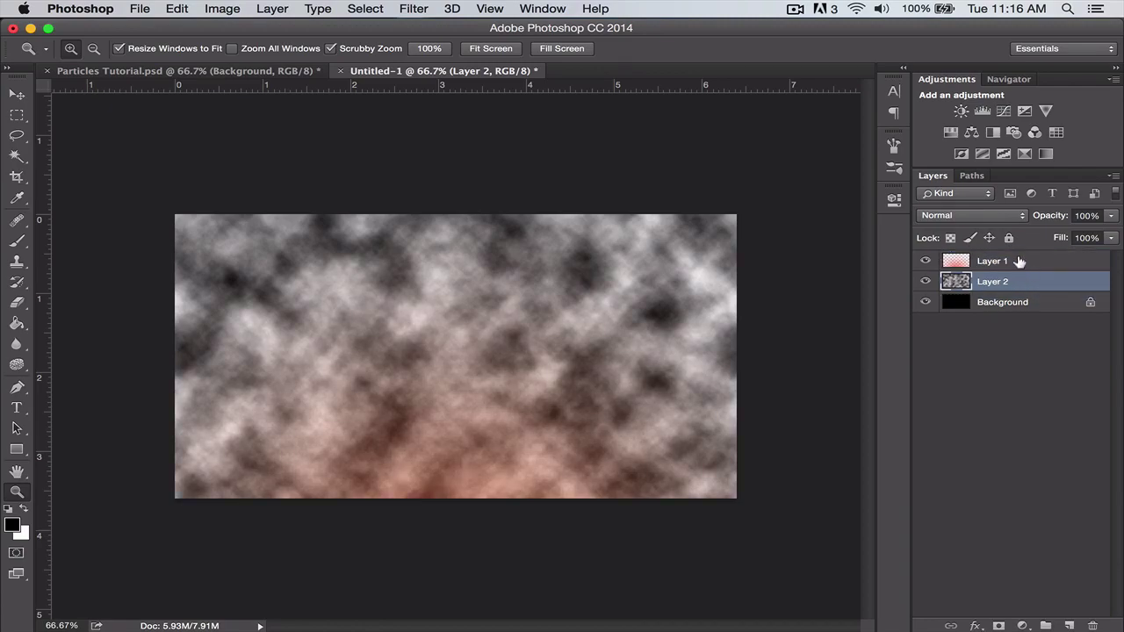
left_click(996, 216)
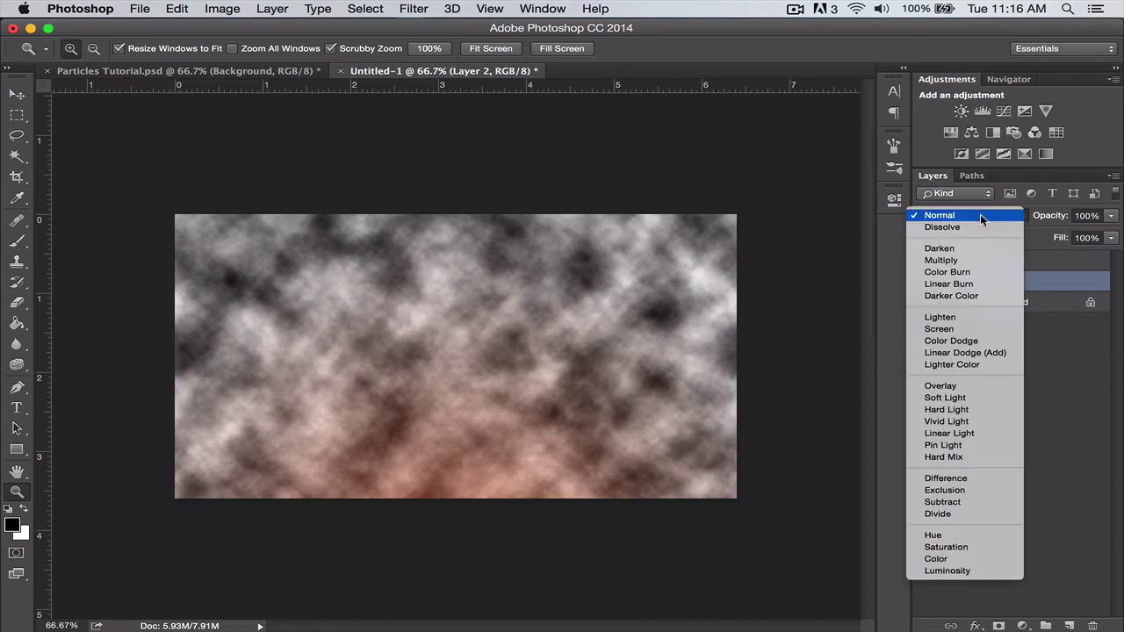
left_click(976, 328)
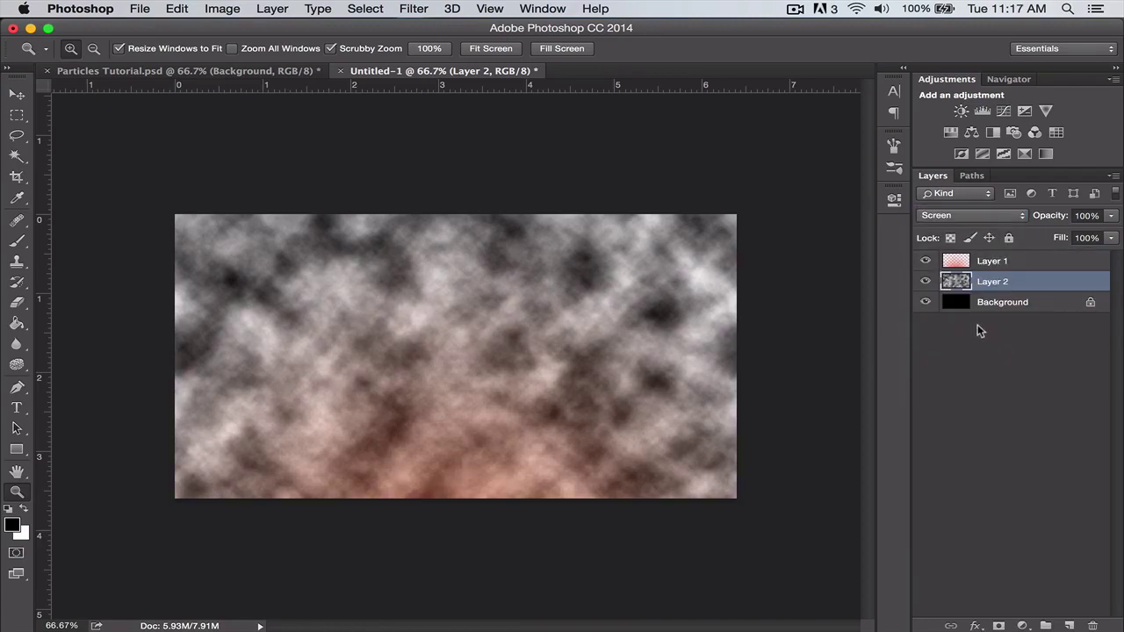
Lower the clouds layer's opacity to 7%.
left_click(1089, 215)
type("40")
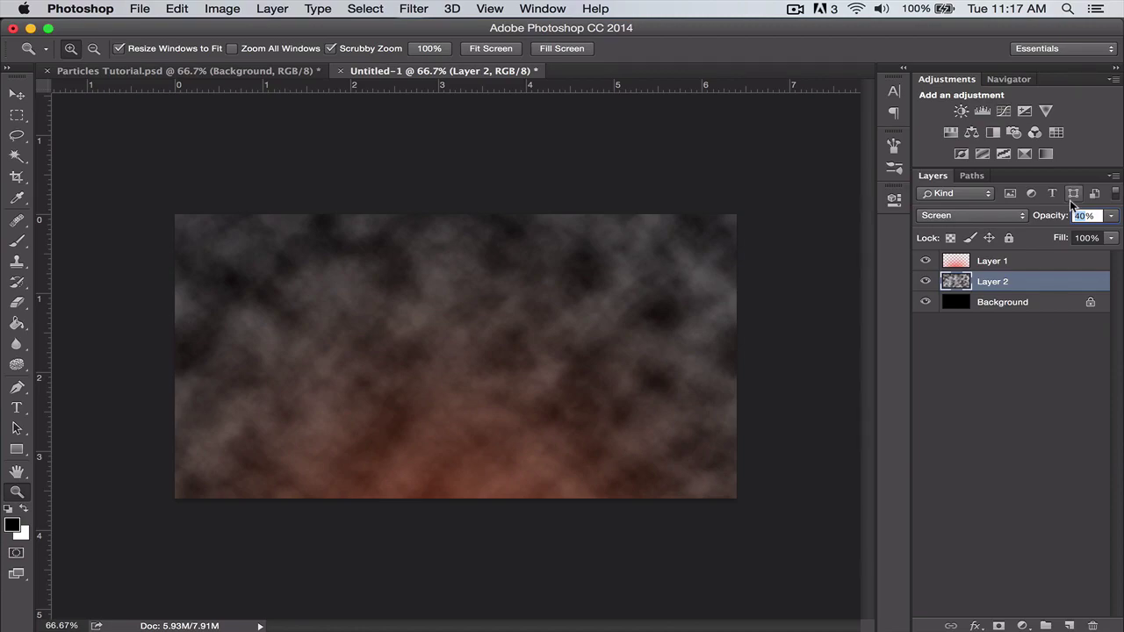
key("Return")
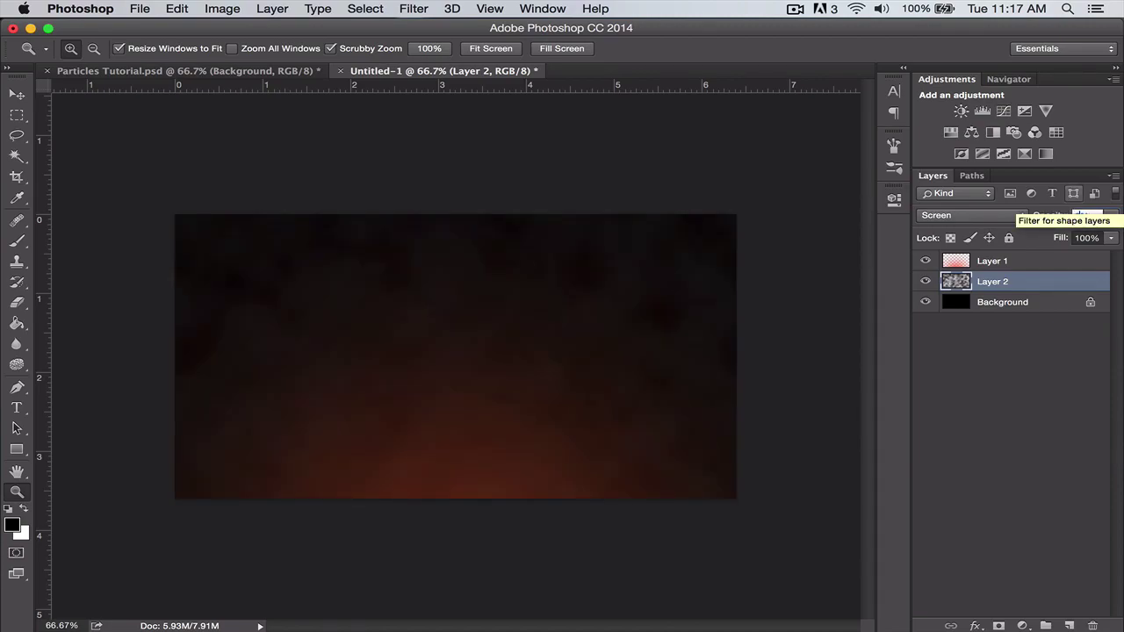
type("7")
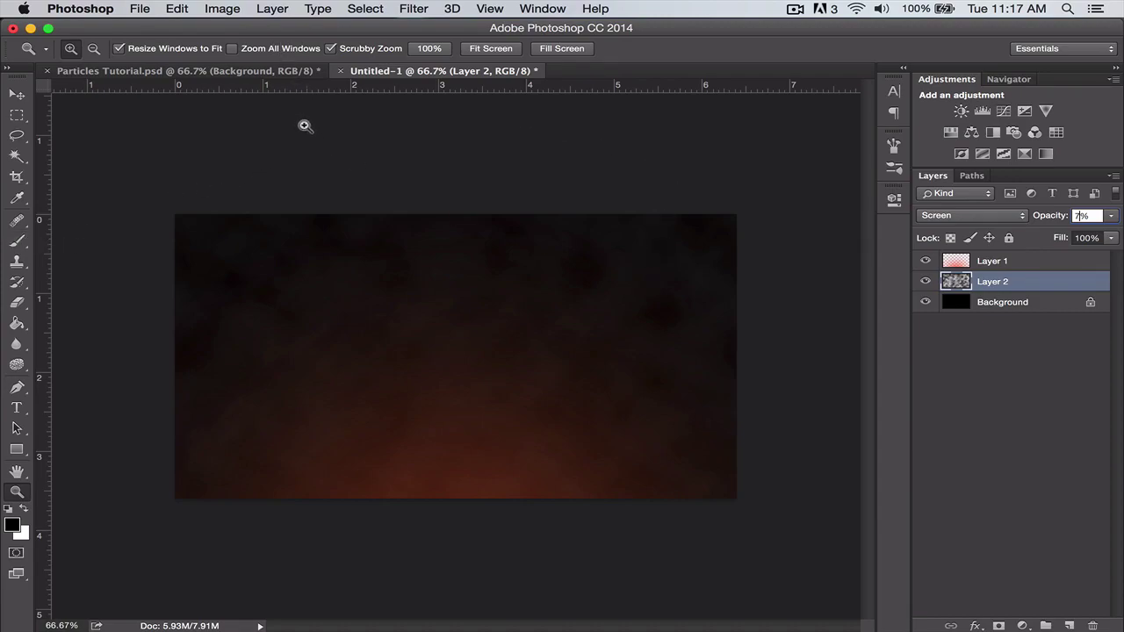
Create a new 100 × 100 pixel document with transparent background contents.
left_click(140, 9)
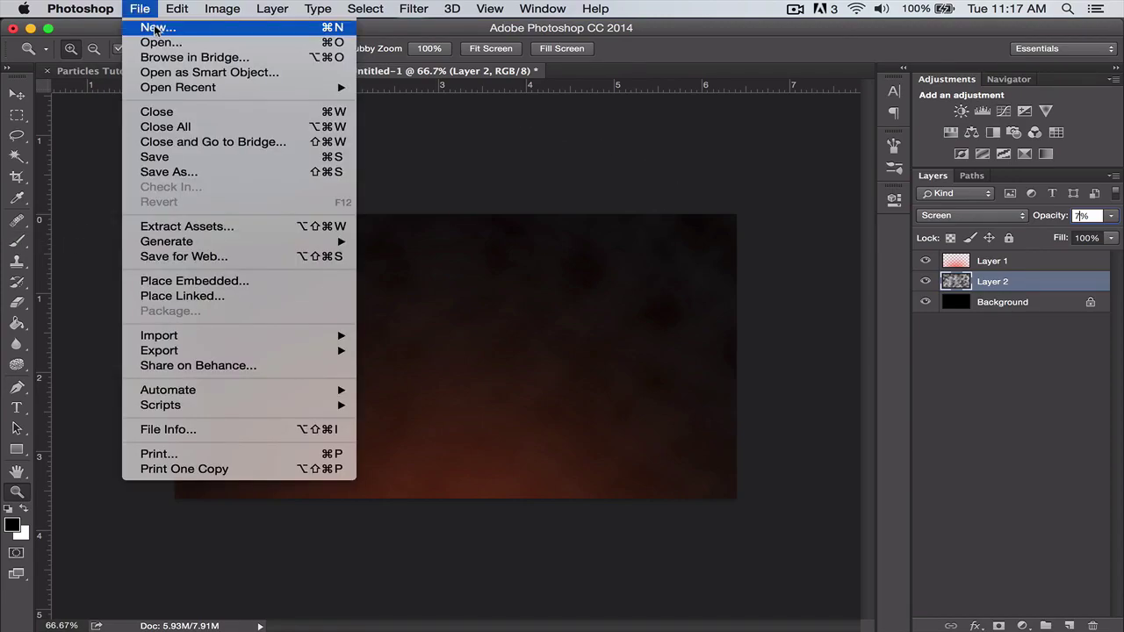
left_click(154, 30)
key("Tab")
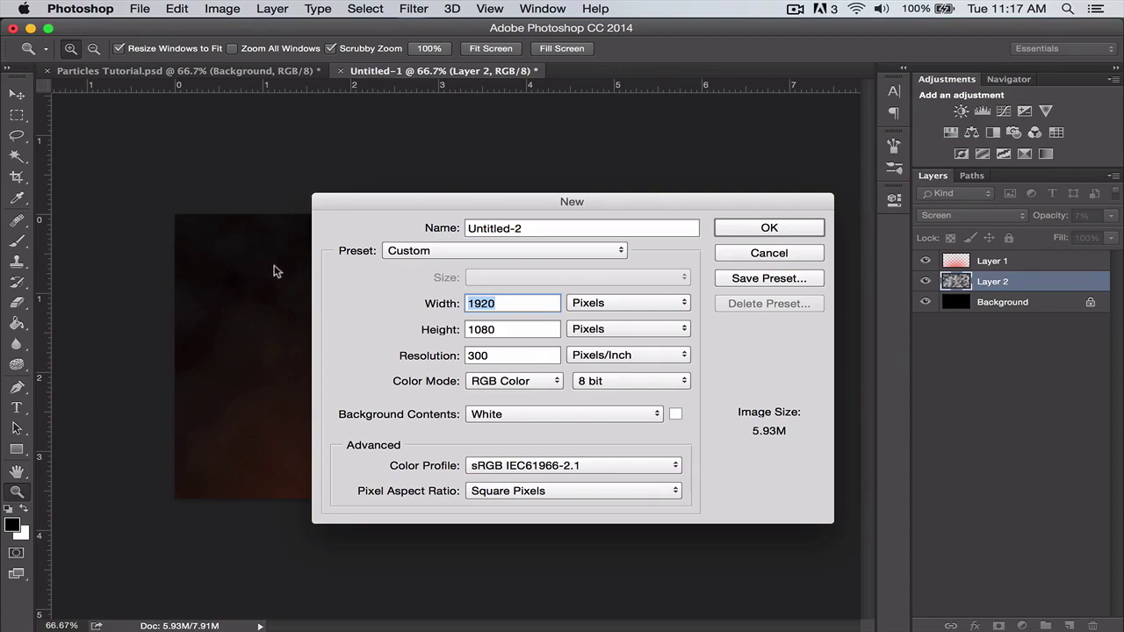
type("100")
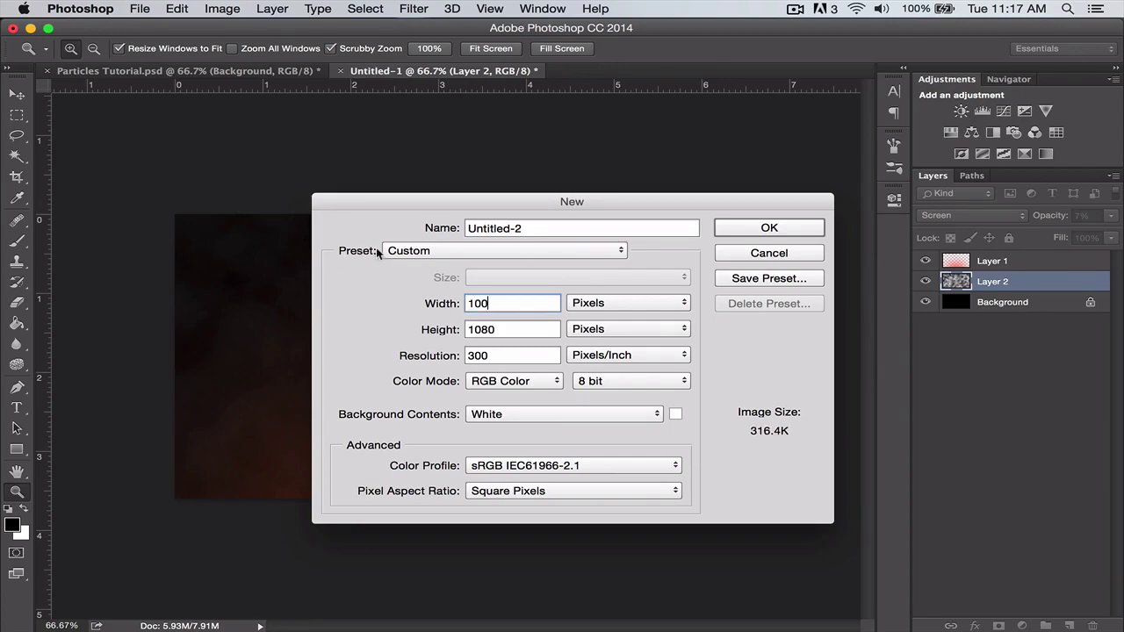
key("Tab")
type("100")
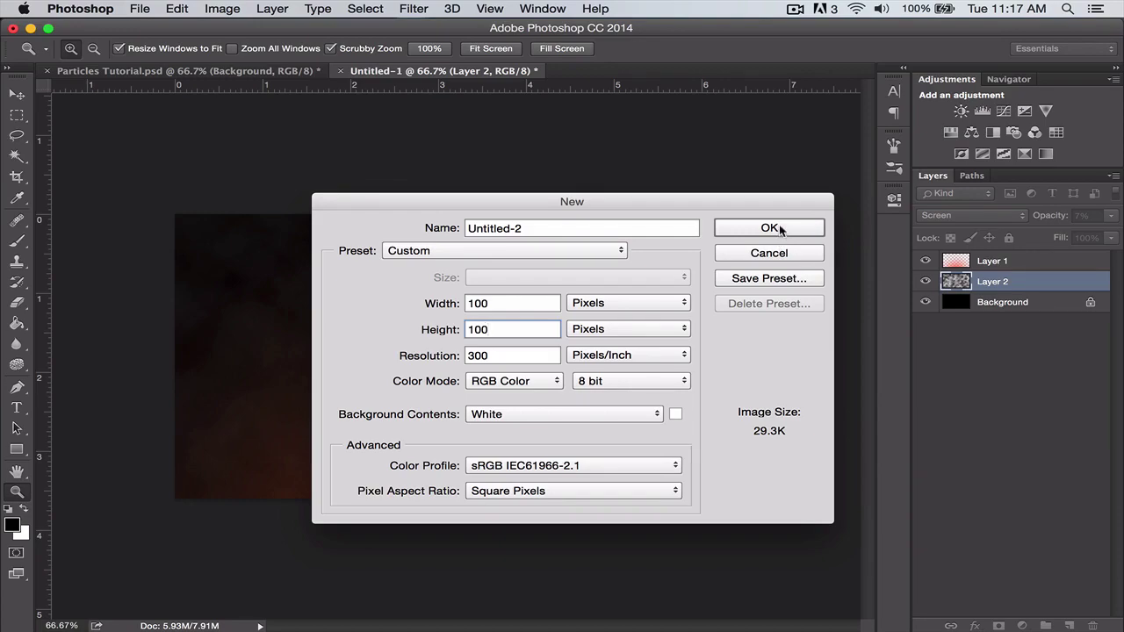
left_click(627, 413)
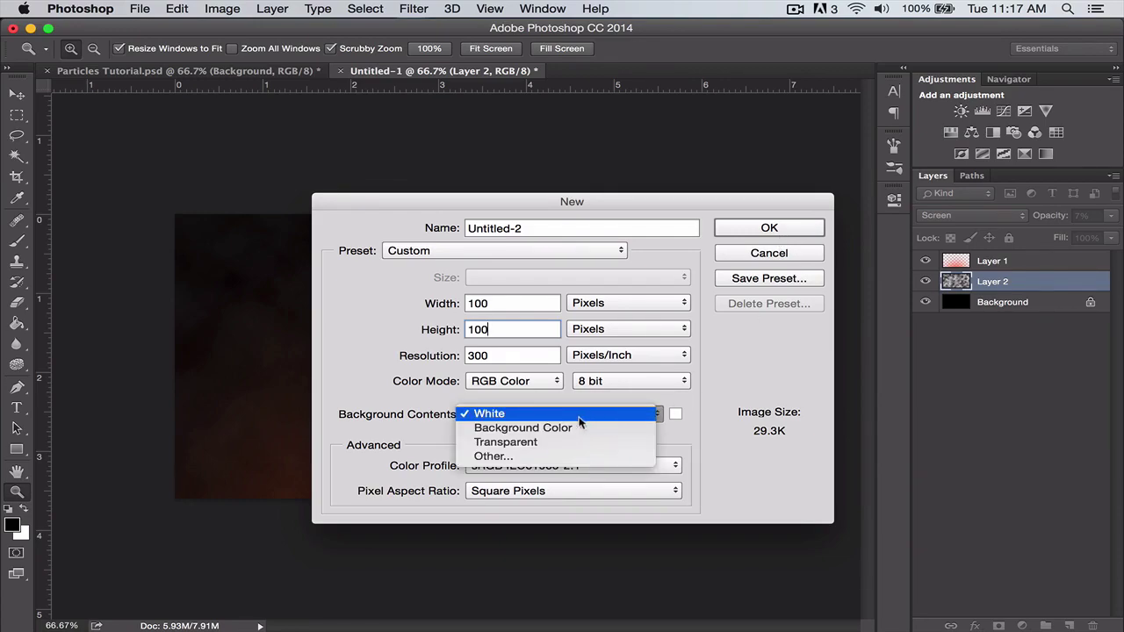
left_click(615, 441)
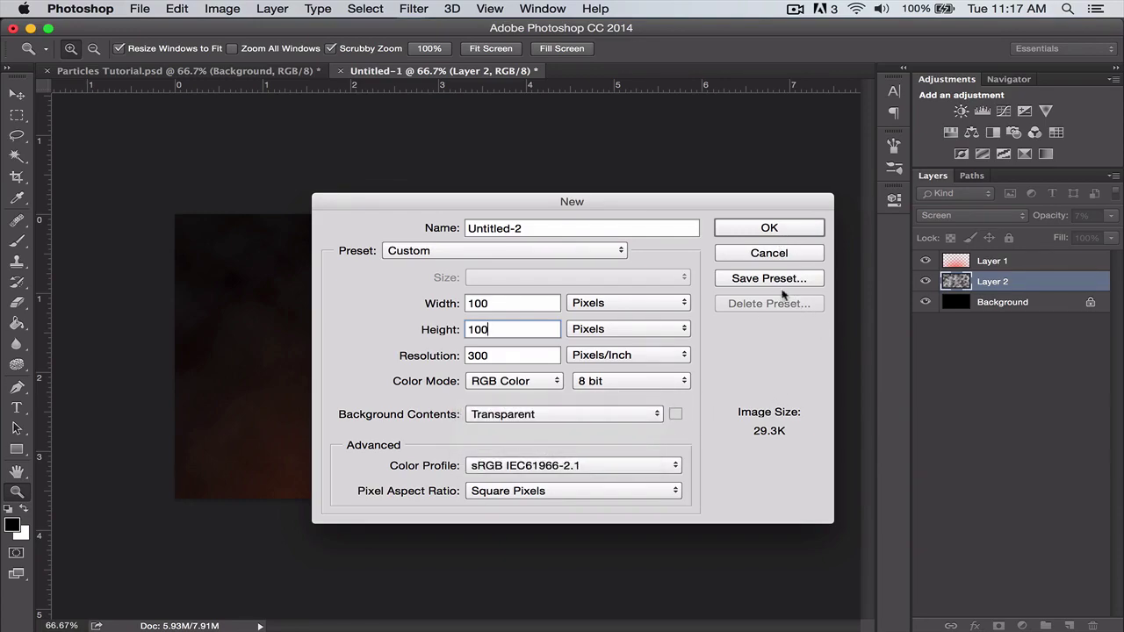
left_click(767, 230)
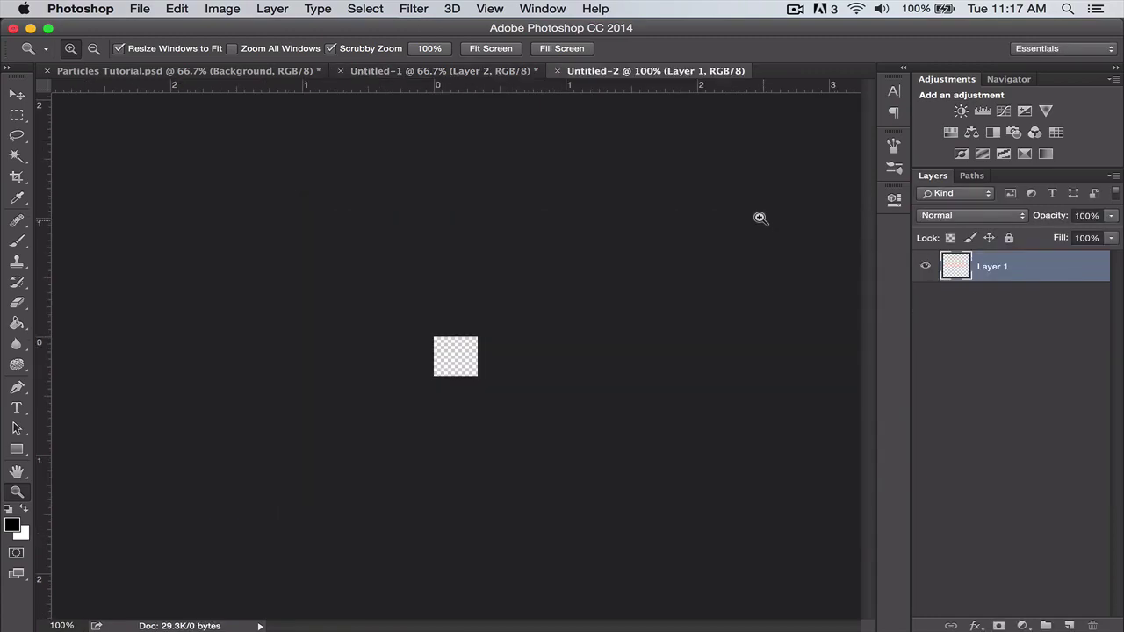
Add a black three-sided polygon shape 100 px wide and 100 px high to the small canvas.
left_click(17, 450)
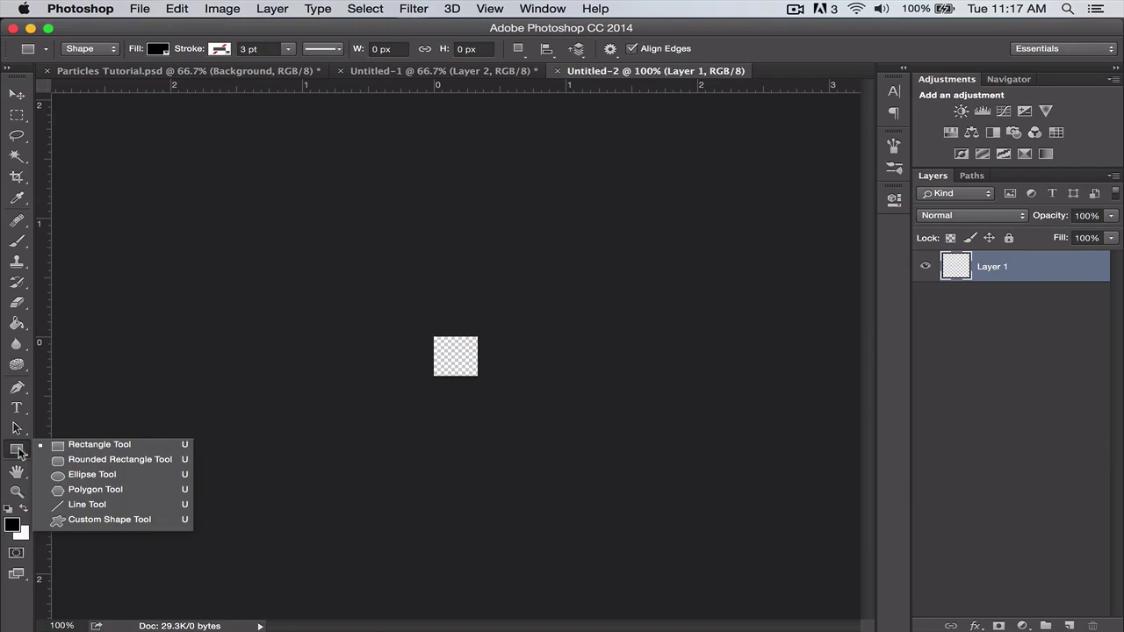
left_click(103, 494)
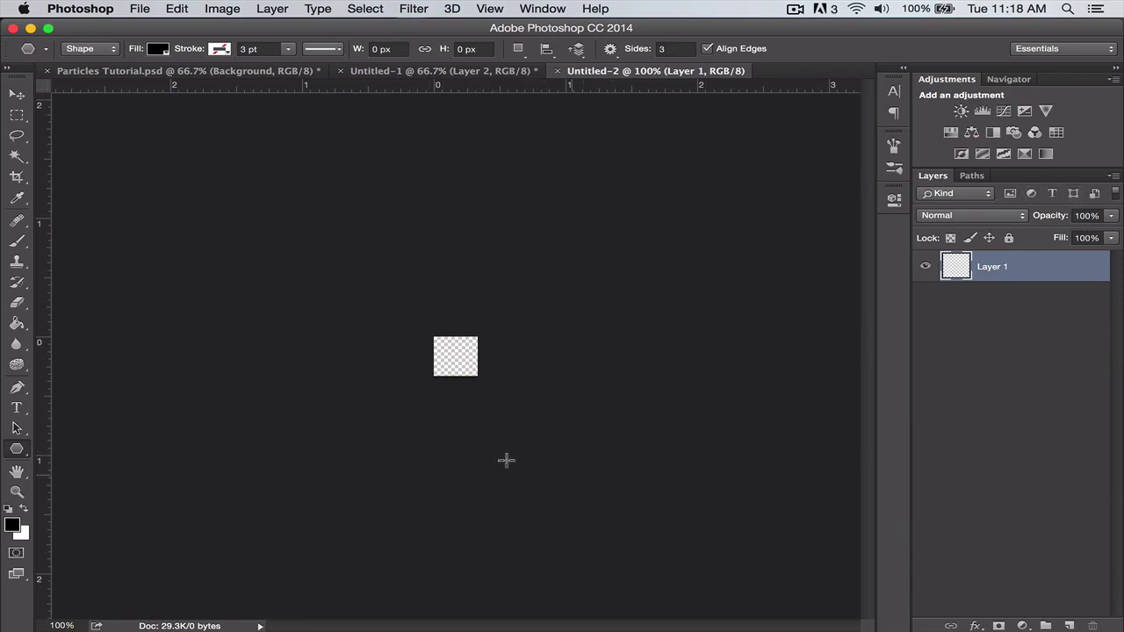
left_click(454, 352)
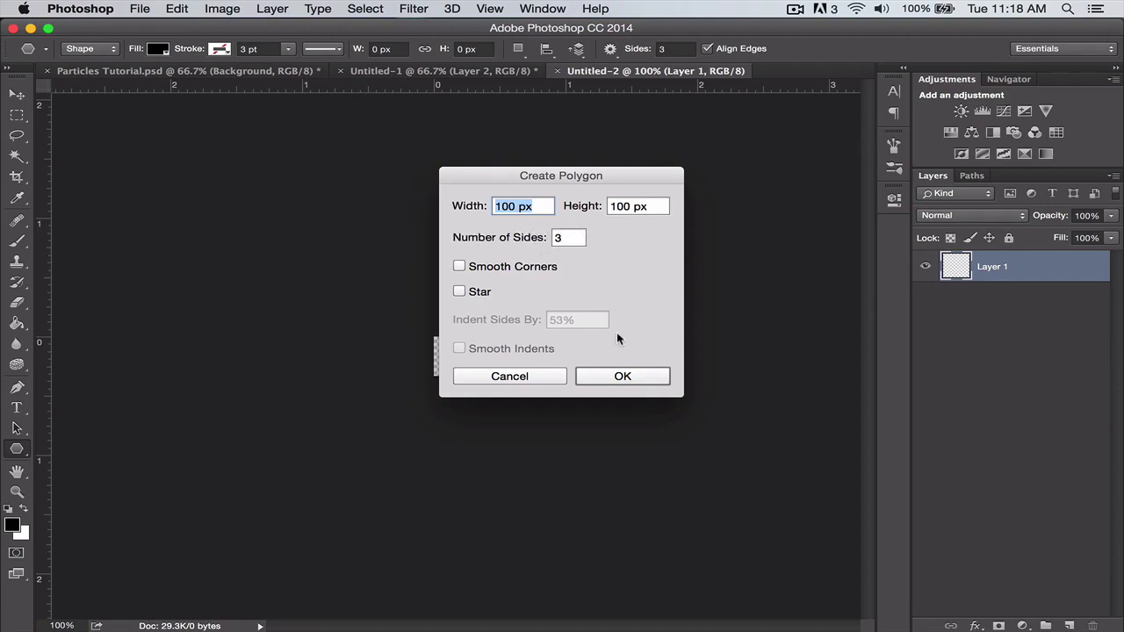
left_click(629, 383)
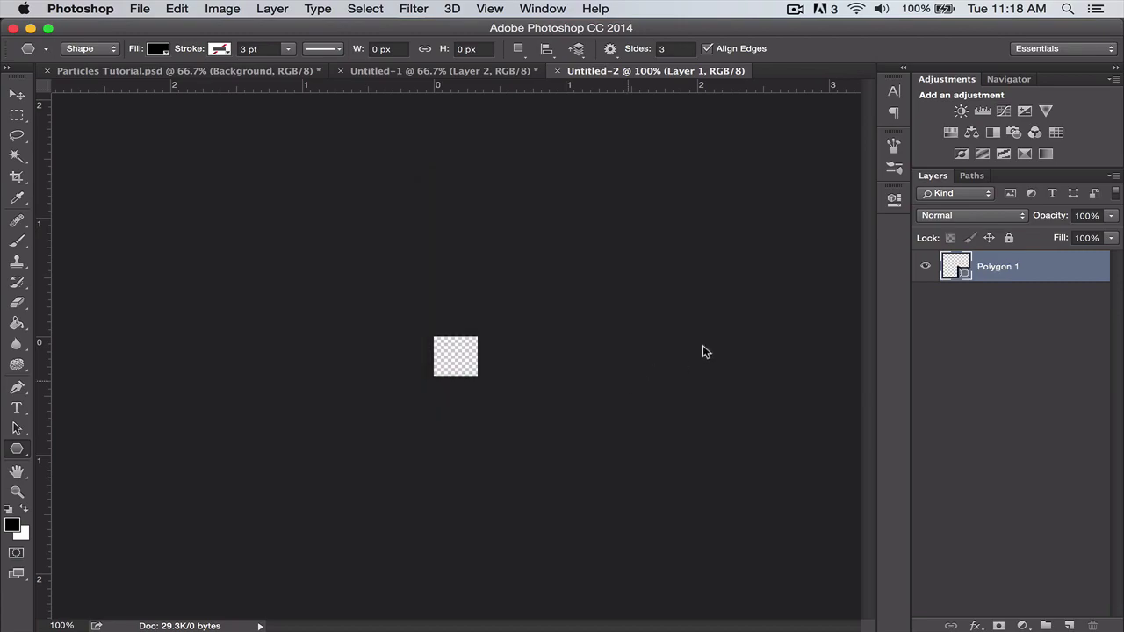
Rotate the triangle by -90° so it points up, and center it on the small canvas.
key("v")
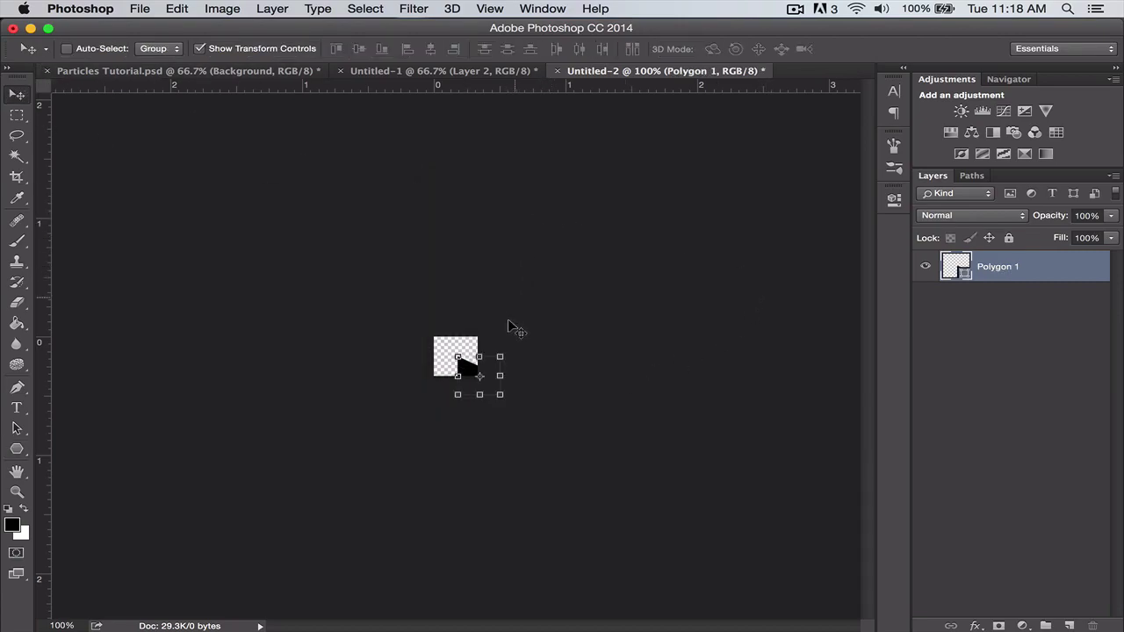
left_click_drag(514, 349, 454, 321)
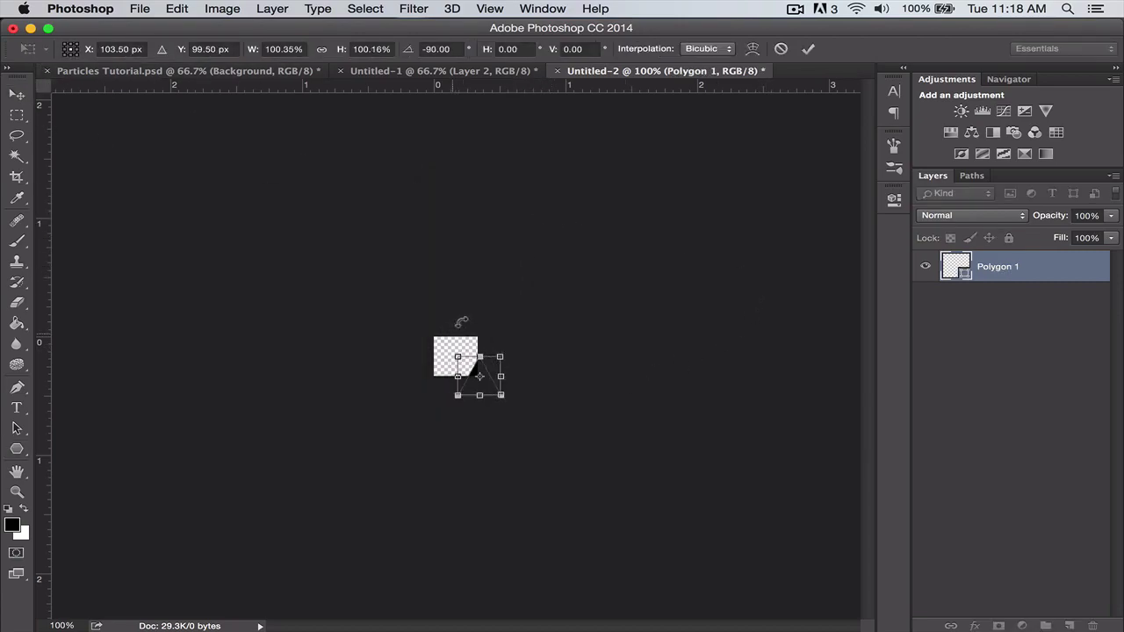
left_click(809, 48)
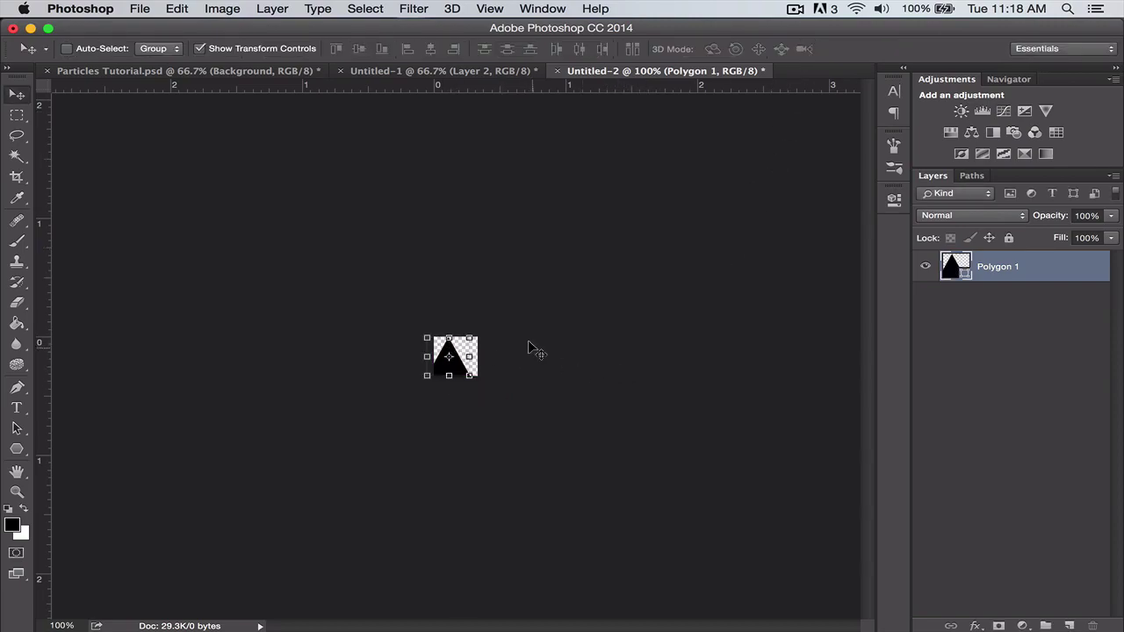
left_click_drag(555, 345, 554, 344)
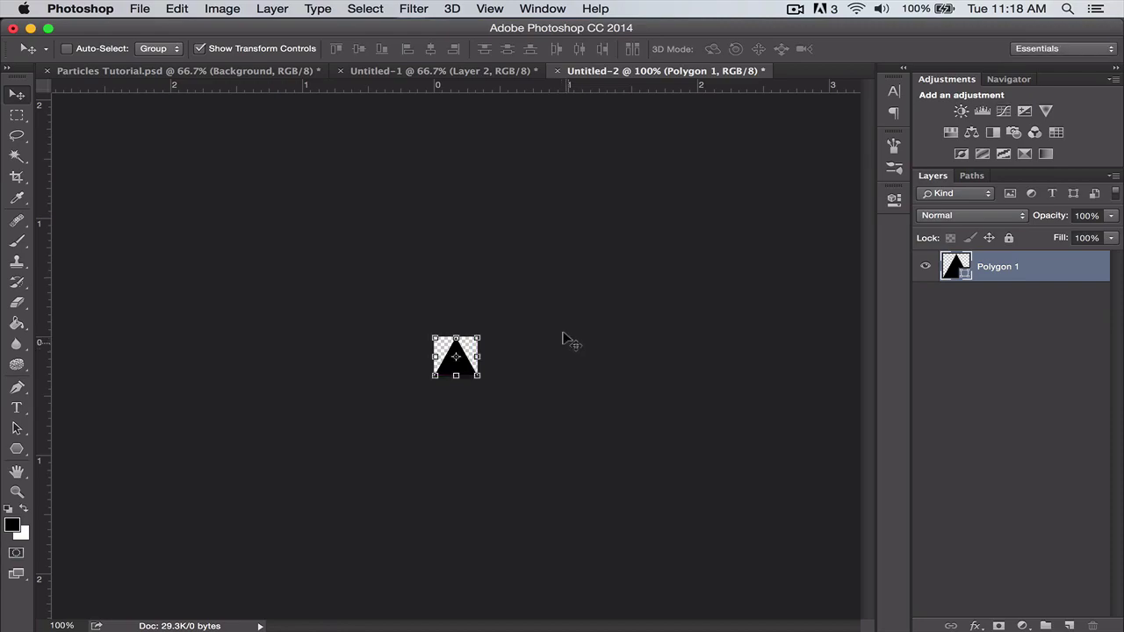
Rasterize the triangle layer and bring up Define Brush Preset for it, cancelling without saving the brush.
right_click(1029, 276)
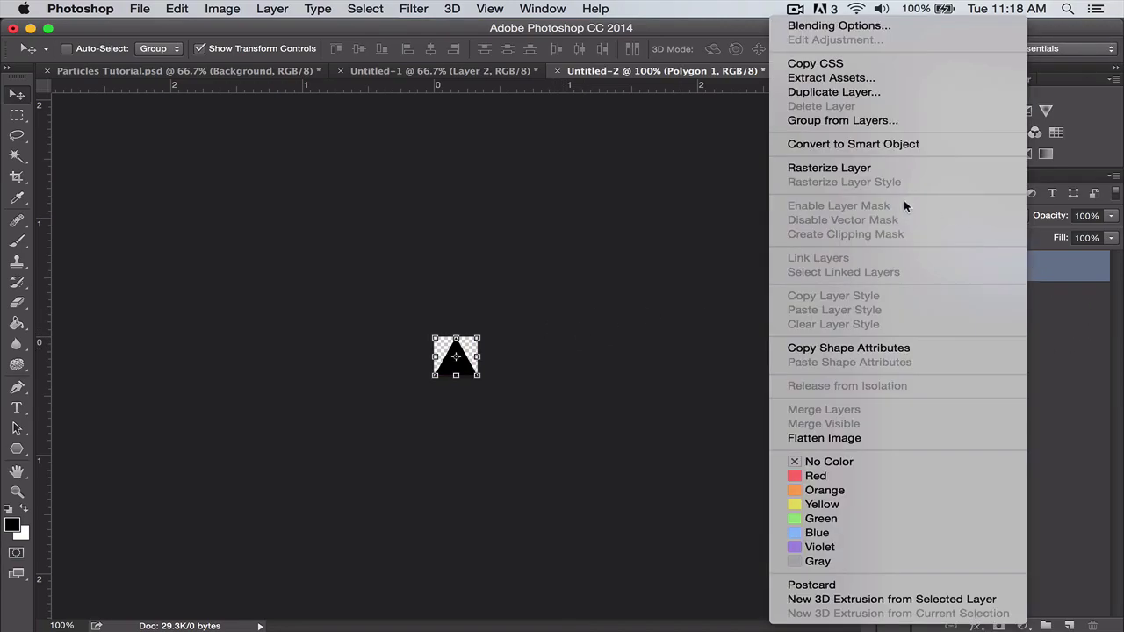
left_click(881, 172)
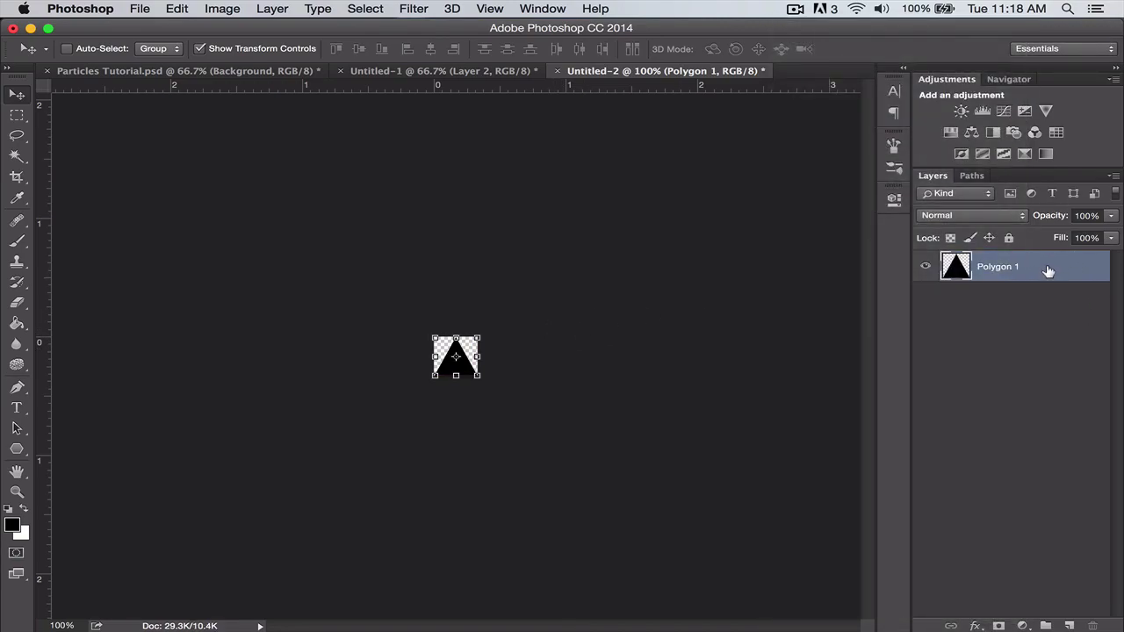
left_click(177, 10)
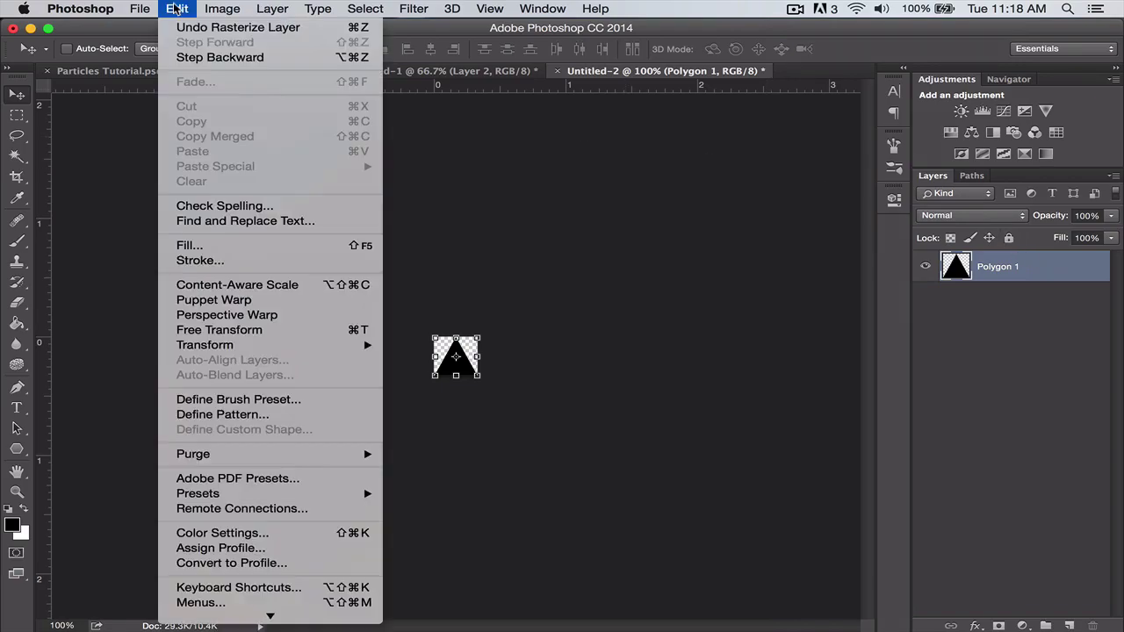
left_click(294, 400)
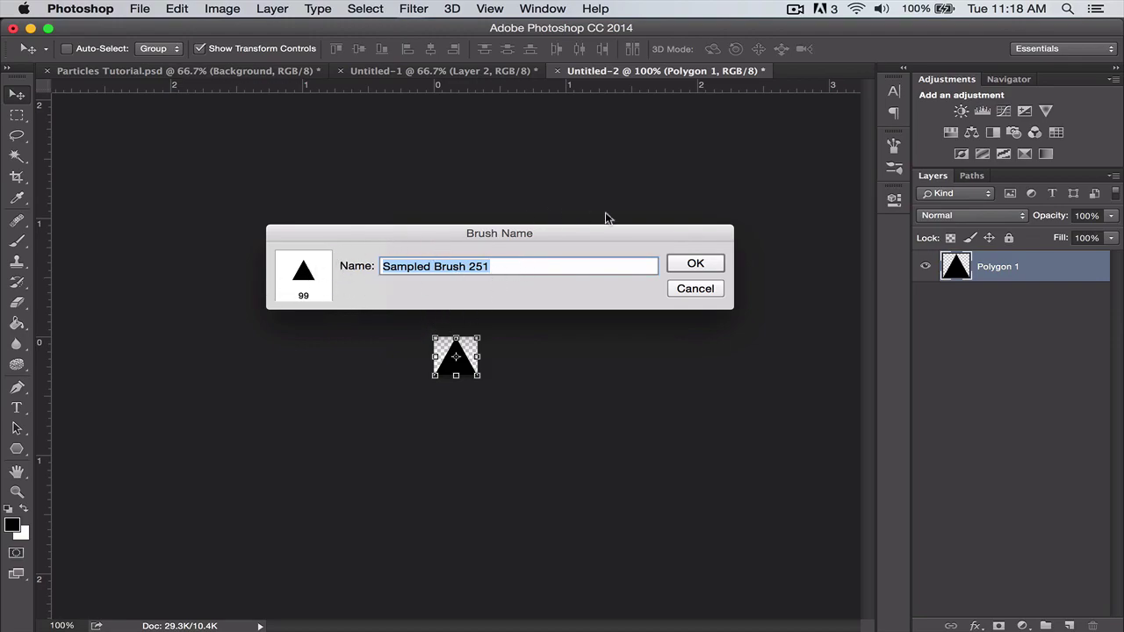
left_click(689, 290)
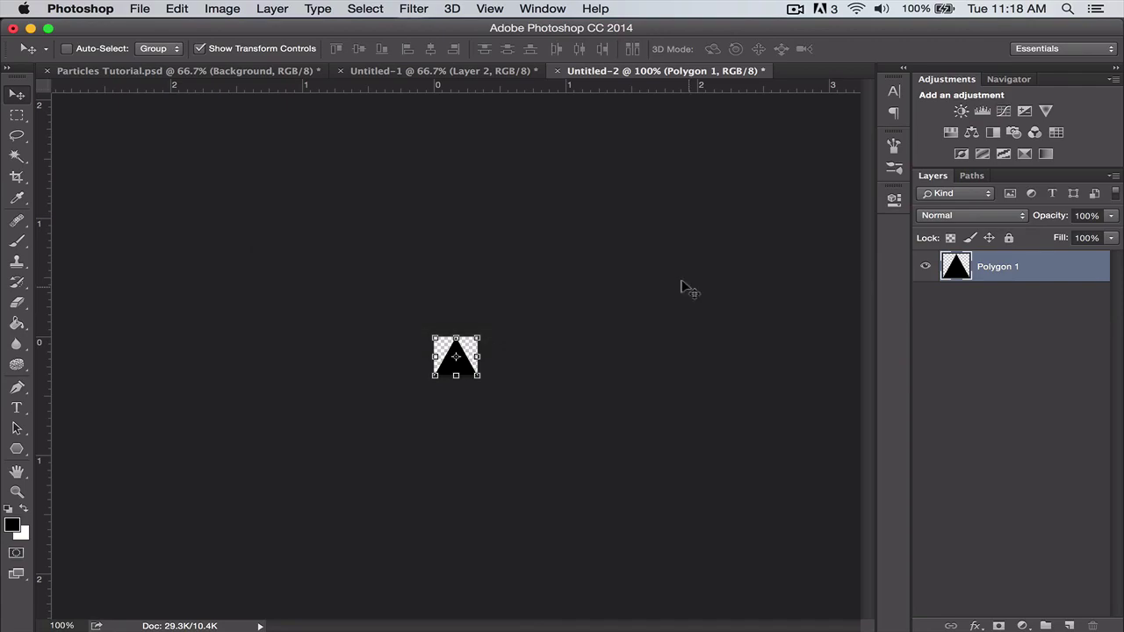
Close the Untitled-2 triangle document without saving it.
left_click(557, 72)
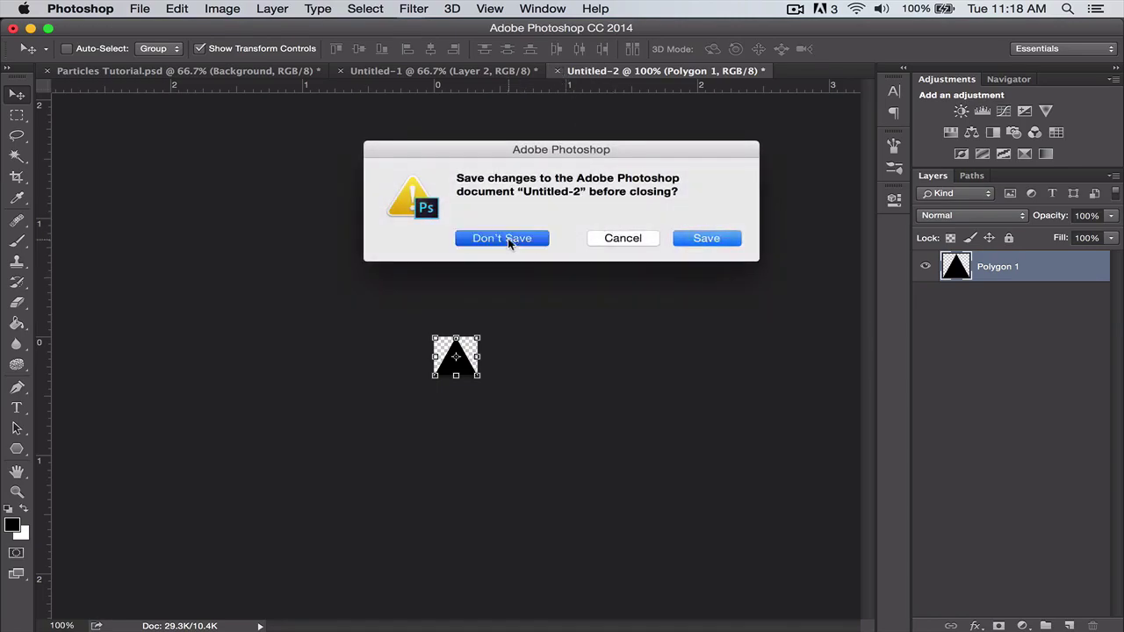
left_click(508, 238)
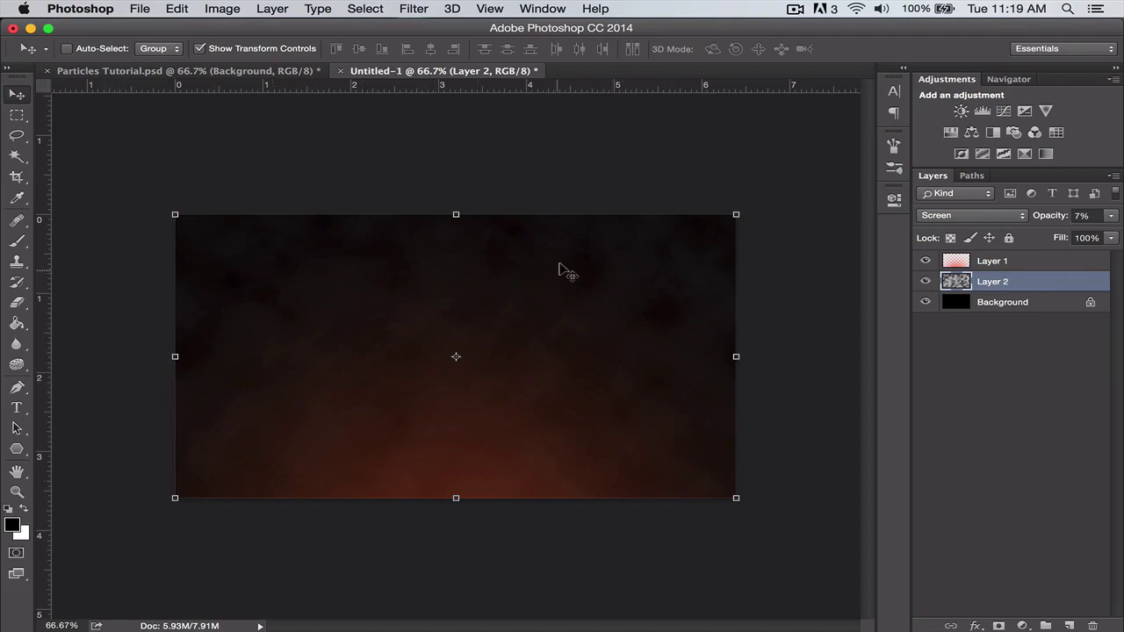
Activate the Brush tool and choose the 99 px triangle brush at the end of the presets.
left_click(18, 243)
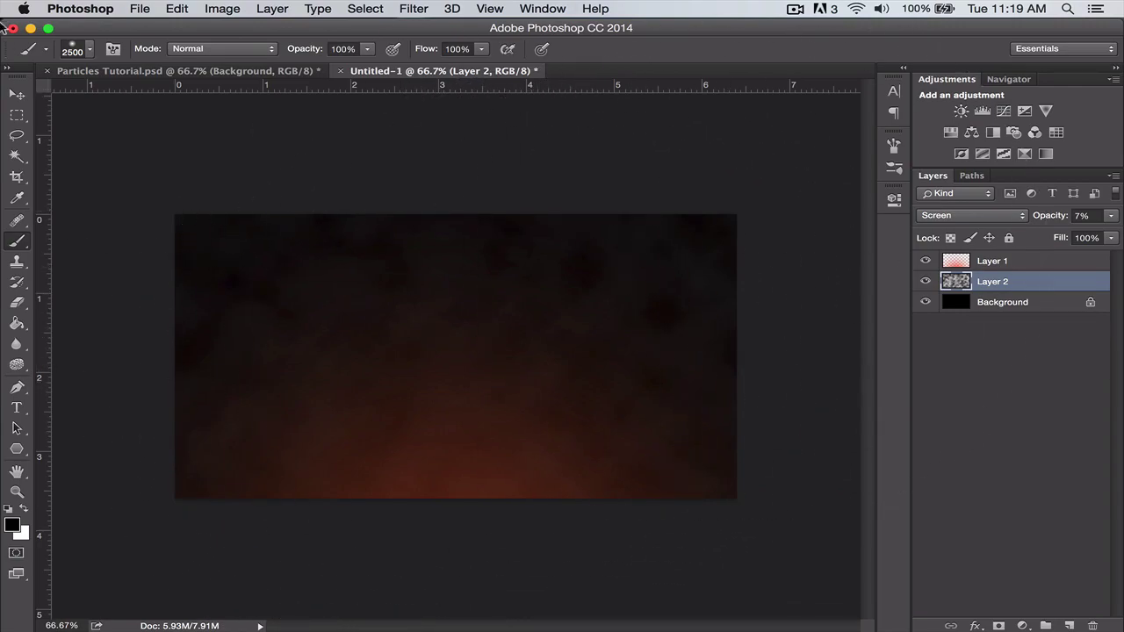
left_click(92, 47)
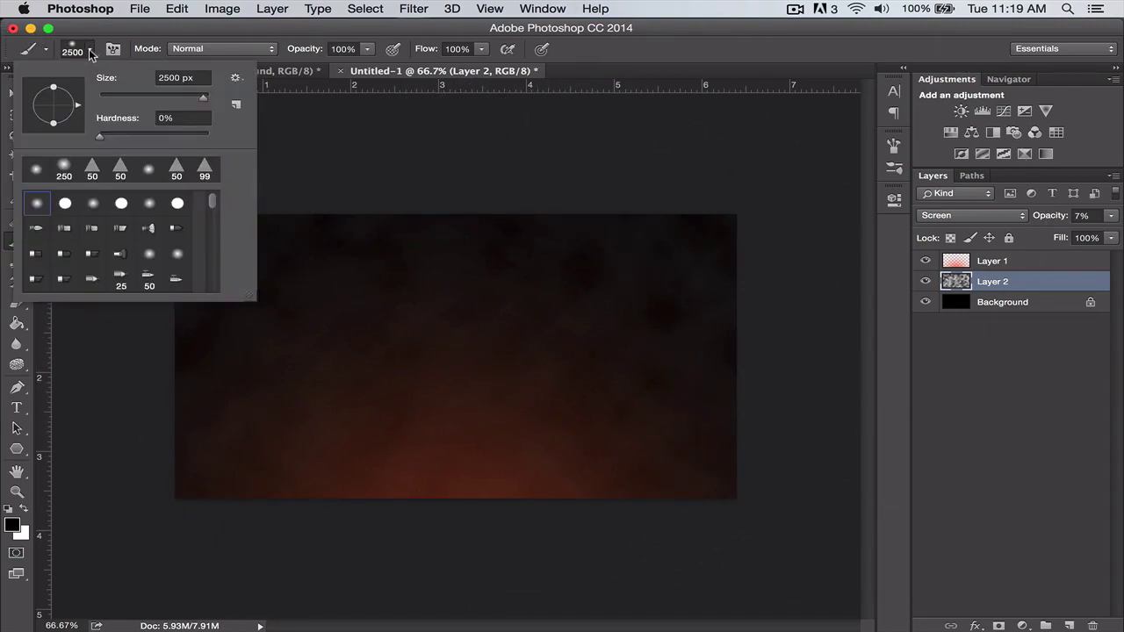
left_click_drag(213, 202, 206, 316)
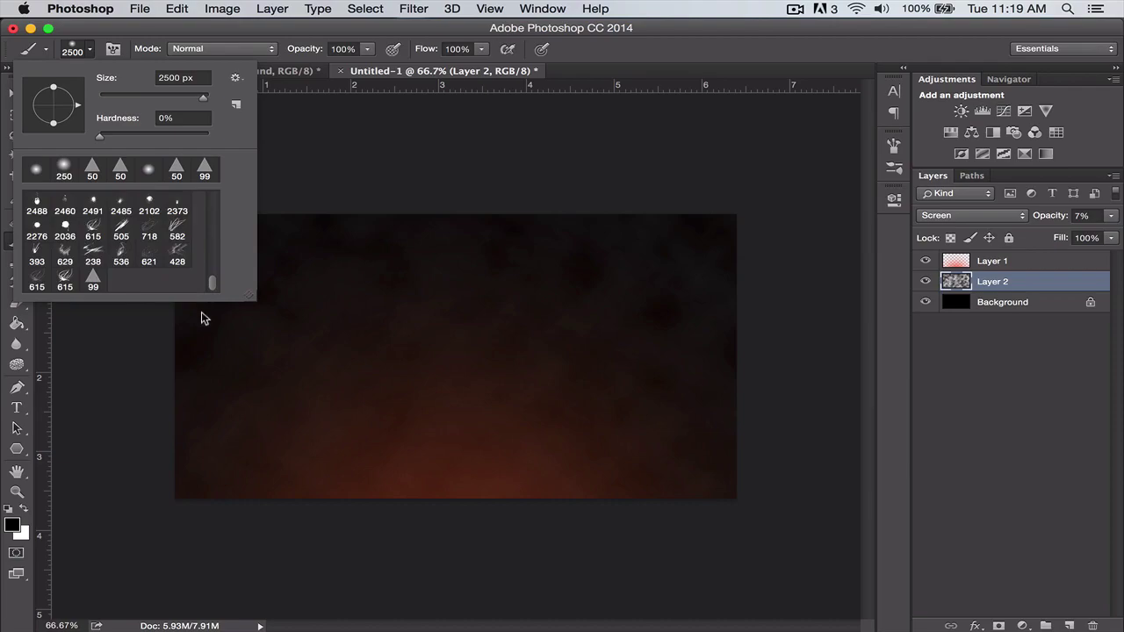
left_click(91, 279)
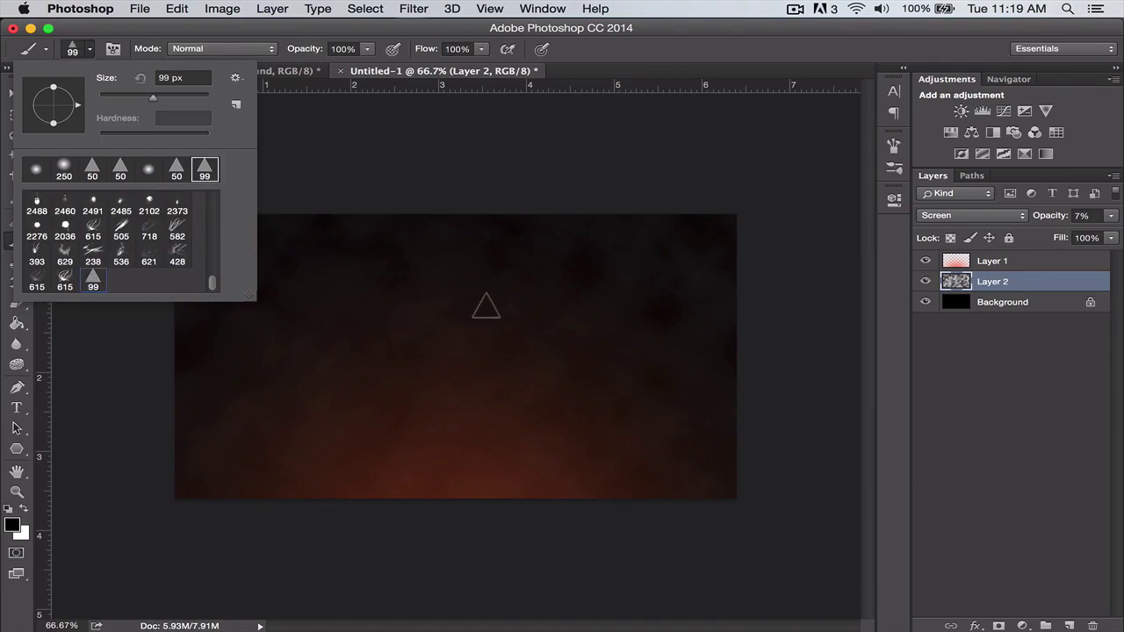
left_click(202, 39)
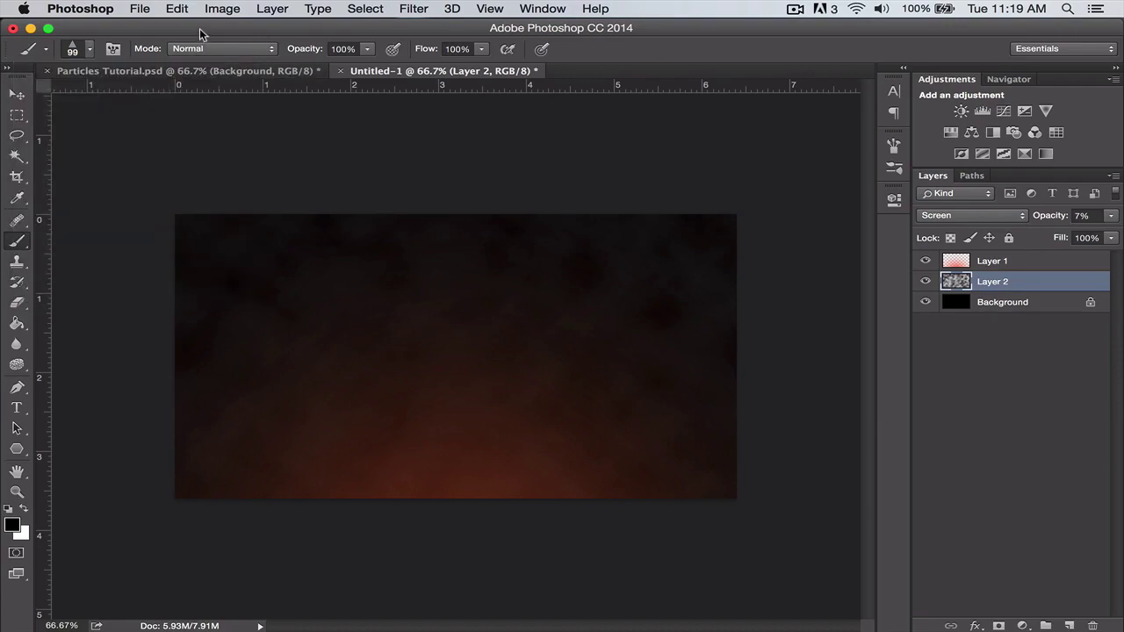
Set the triangle brush tip's size to 50 px and its spacing to 100%.
left_click(113, 50)
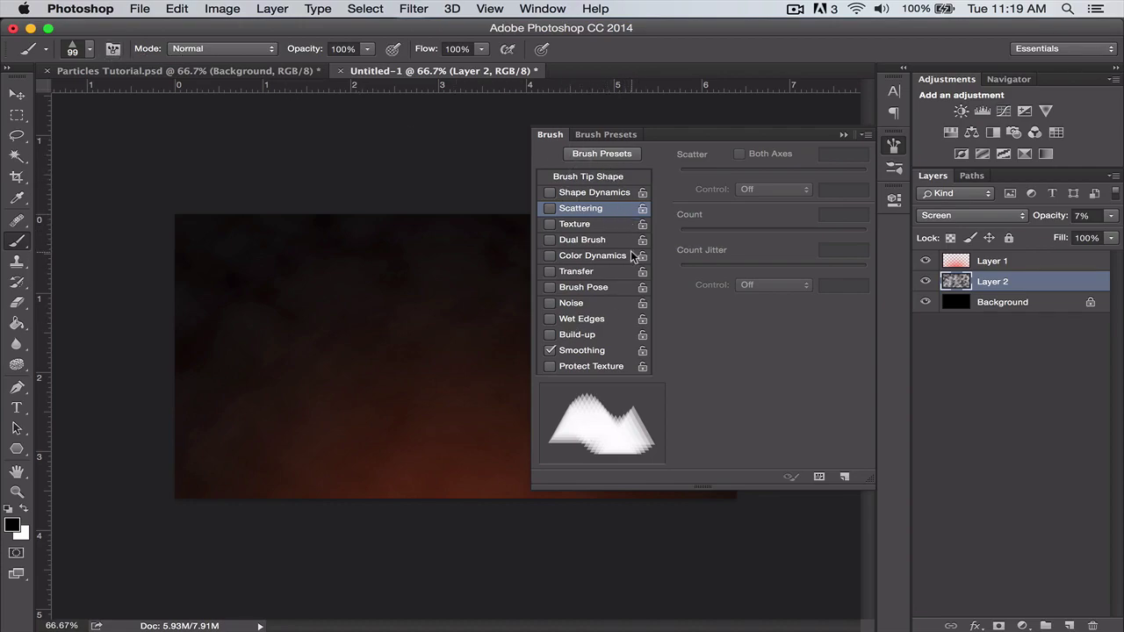
left_click(604, 178)
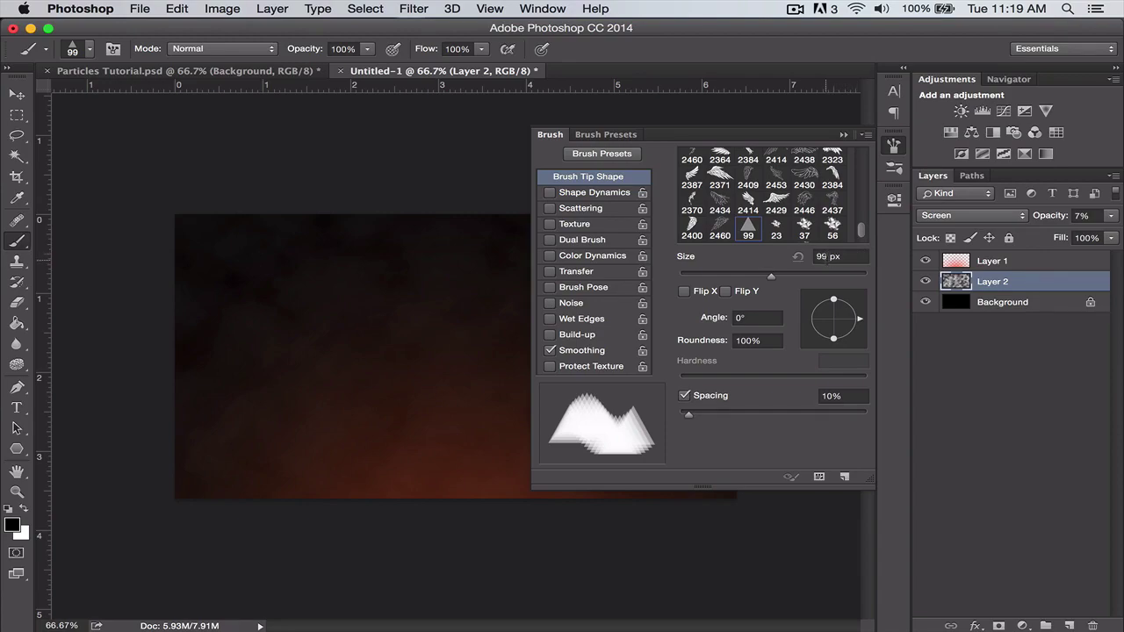
left_click(824, 256)
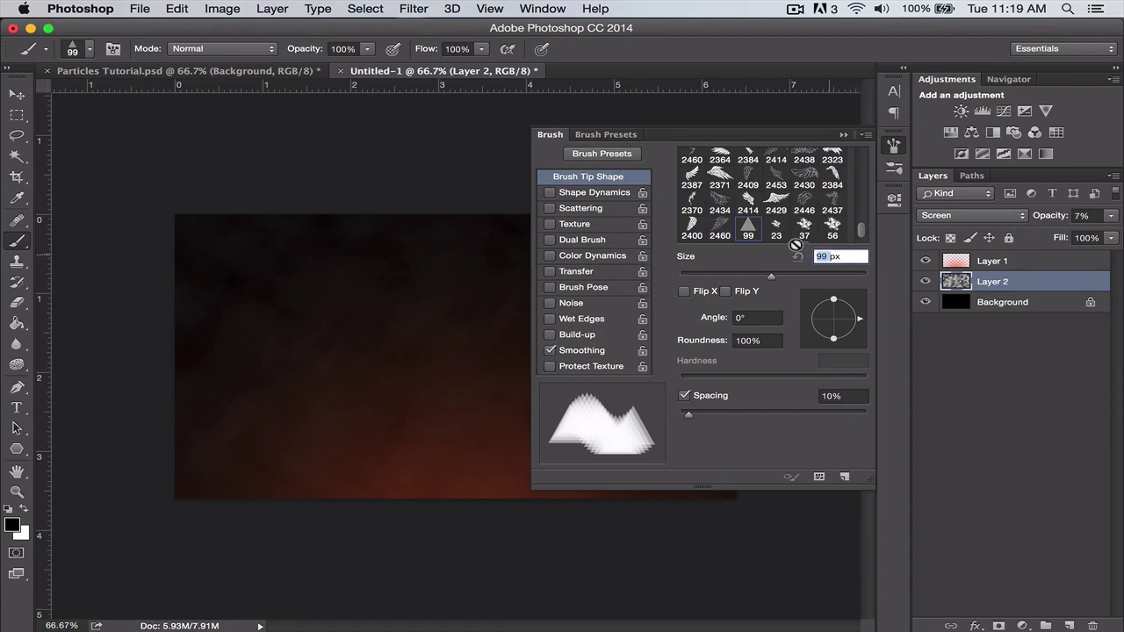
type("50")
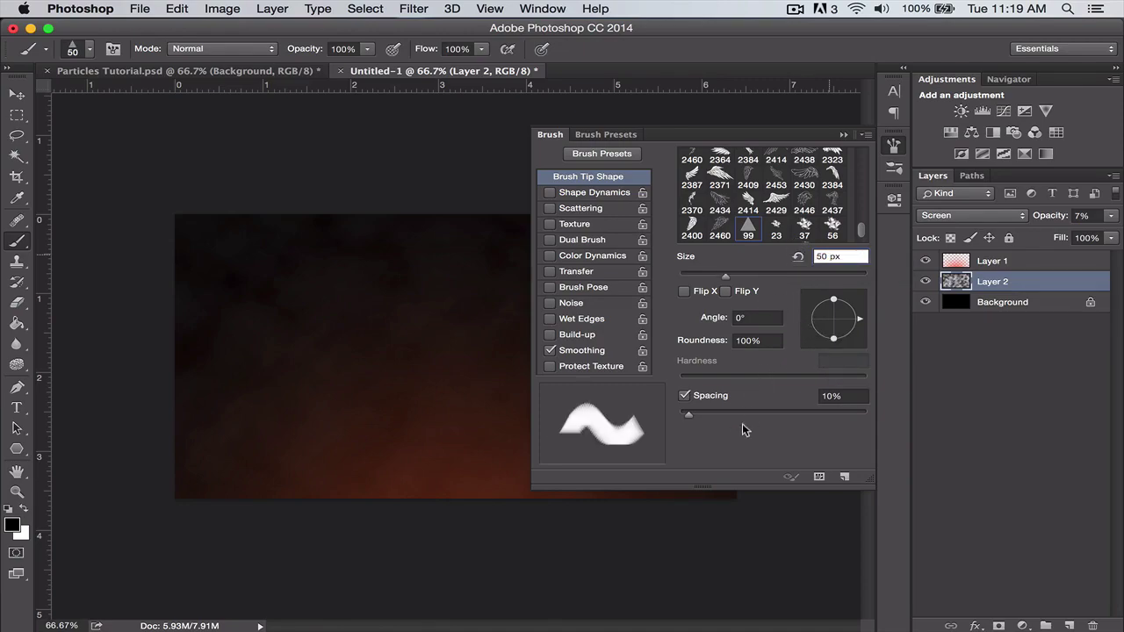
left_click_drag(689, 416, 771, 429)
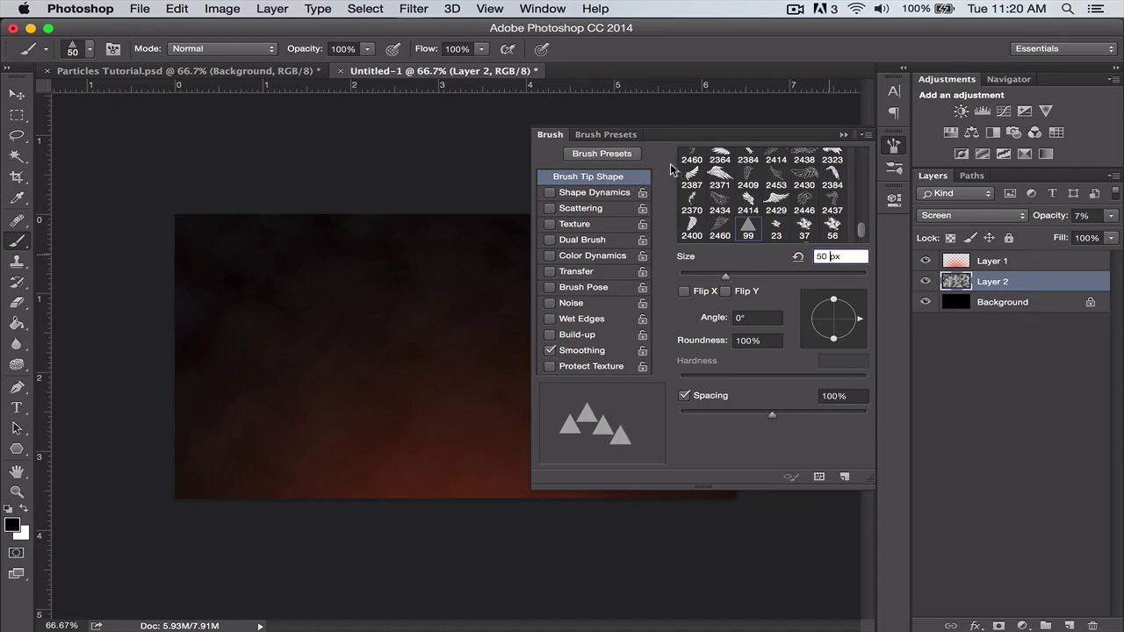
Enable Shape Dynamics for the brush and set size jitter, angle jitter and roundness jitter to 100%.
left_click(593, 197)
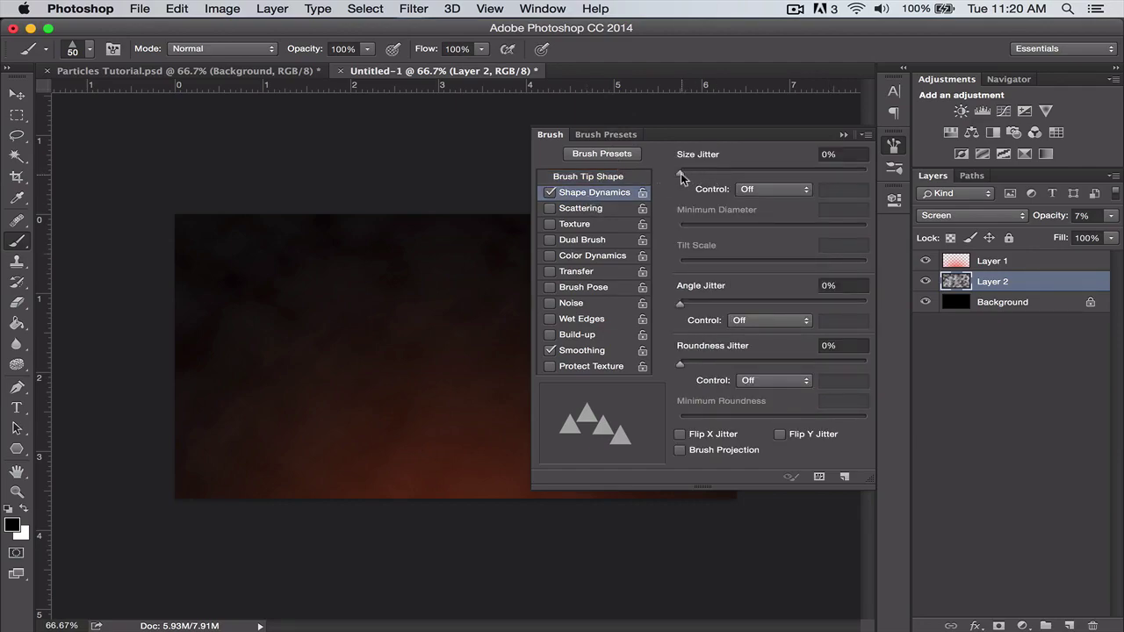
left_click_drag(680, 173, 896, 183)
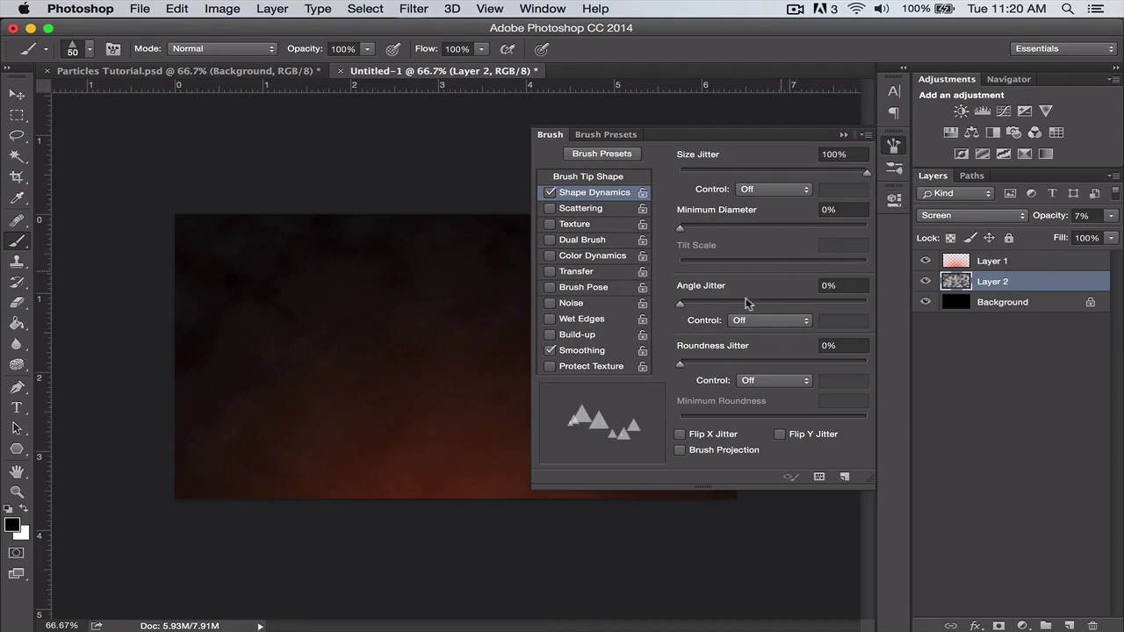
left_click_drag(682, 306, 909, 302)
left_click_drag(679, 363, 908, 371)
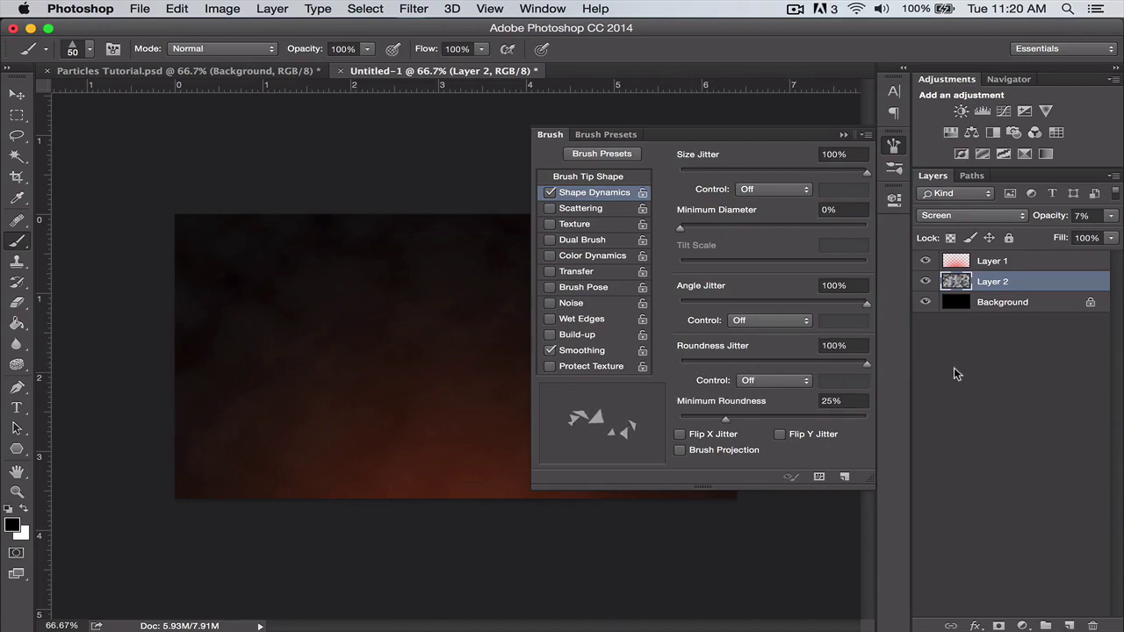
Enable Scattering for the triangle brush with scatter at 502% and count jitter at 50%.
left_click(582, 206)
mouse_move(680, 173)
left_mouse_down()
mouse_move(787, 183)
mouse_move(773, 186)
left_mouse_up()
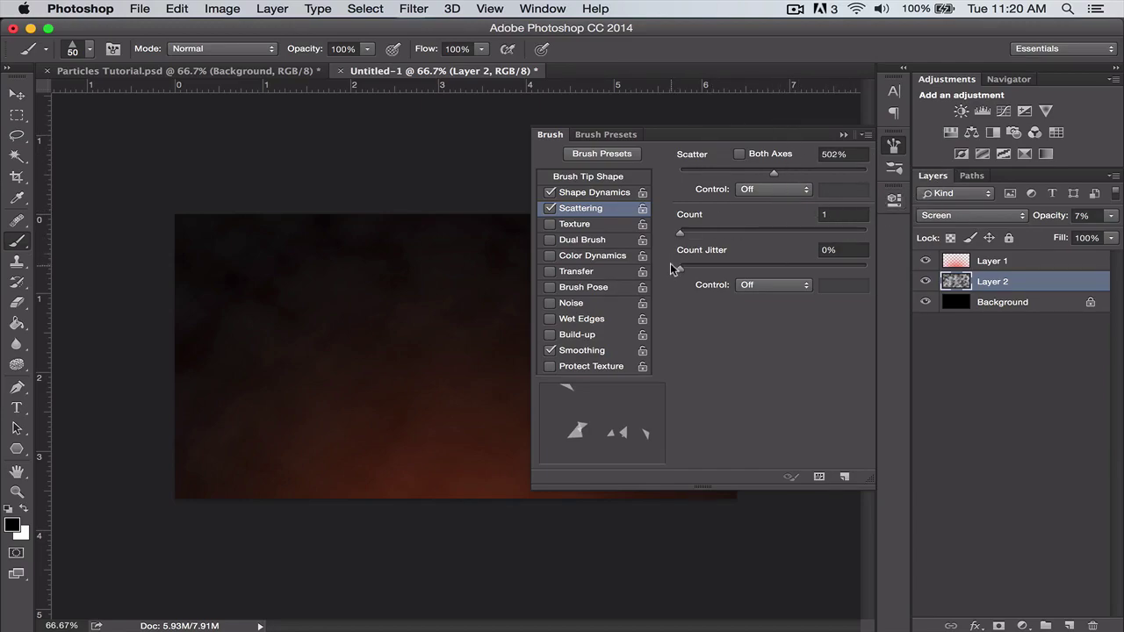
left_click_drag(682, 268, 774, 275)
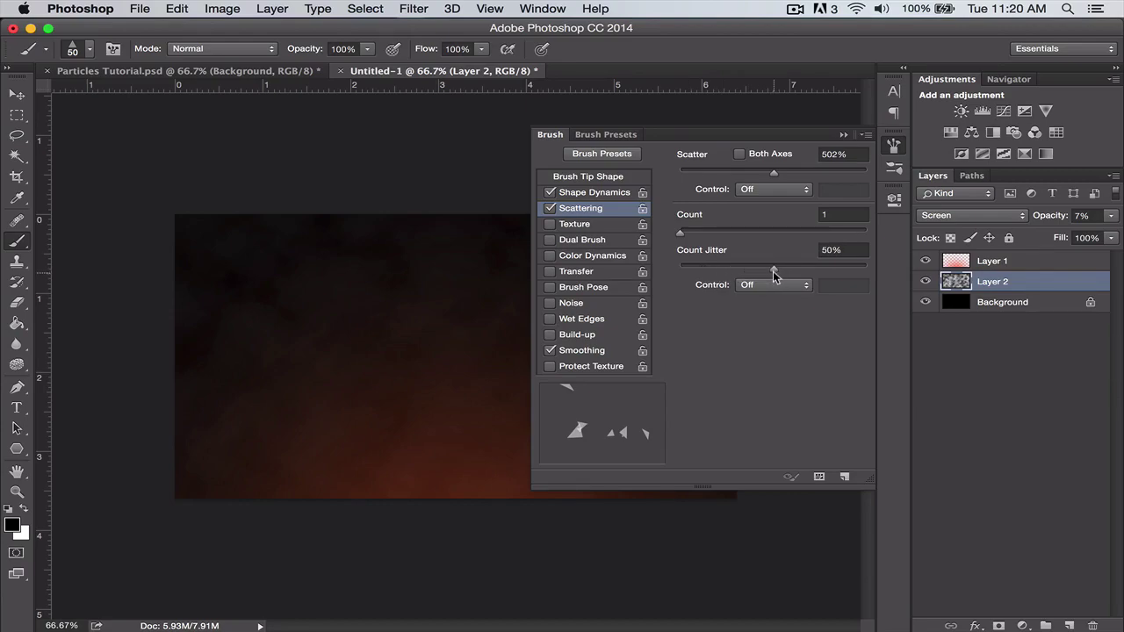
Leave Color Dynamics off, enable Transfer with opacity jitter raised about halfway, and close the brush settings.
left_click(593, 259)
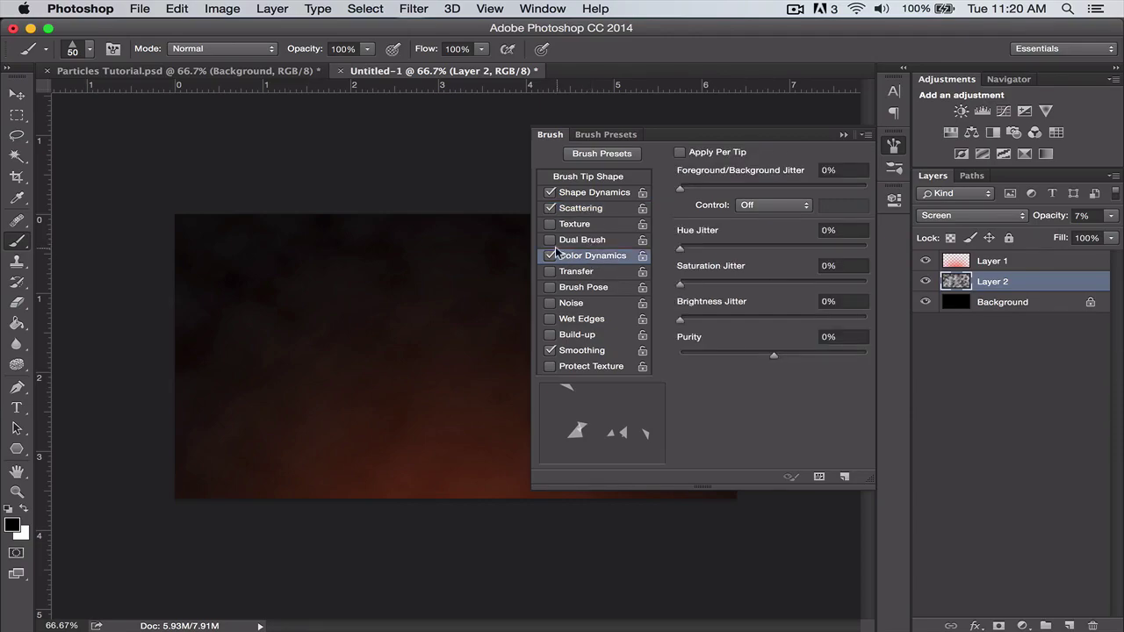
left_click(550, 256)
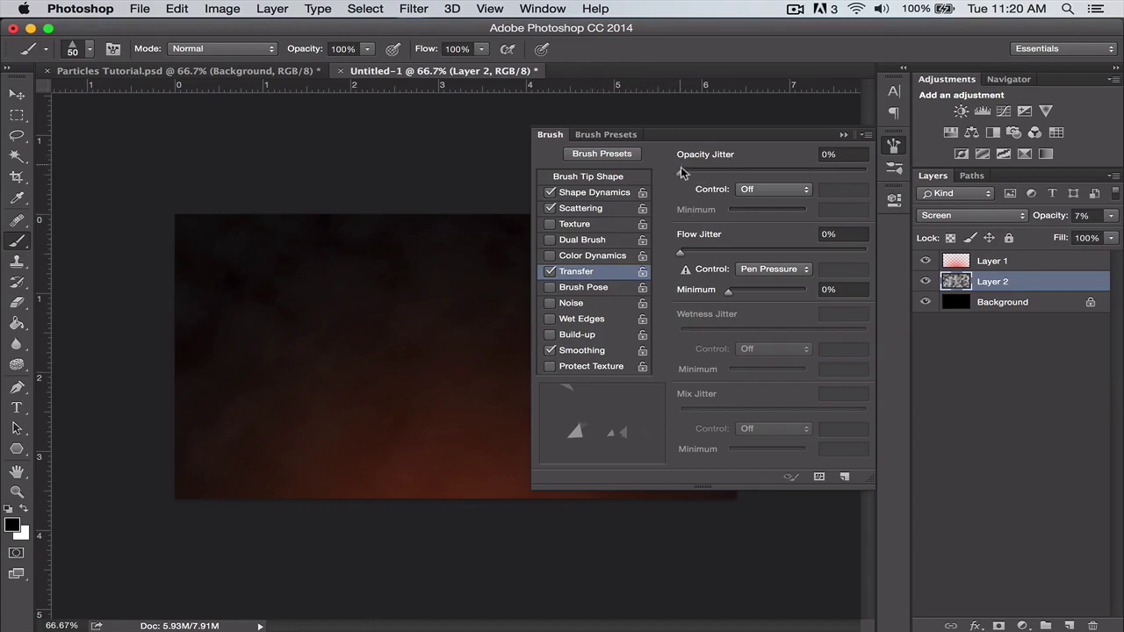
left_click_drag(681, 173, 773, 173)
left_click(550, 135)
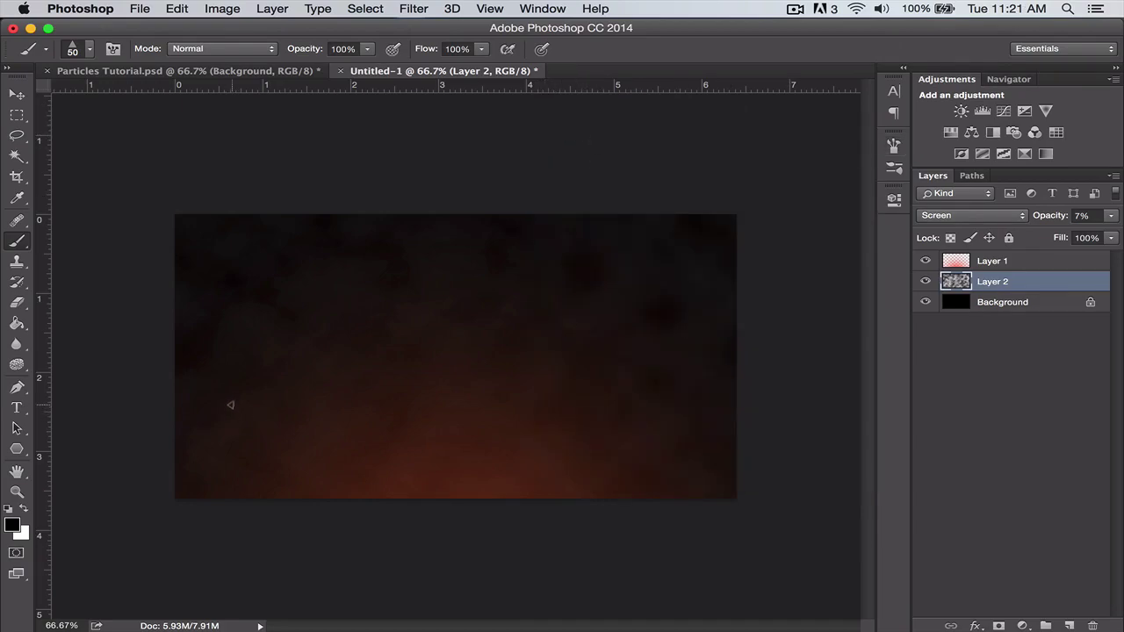
Add a new empty layer and place it between Layer 2 and the Background layer.
left_click(1070, 626)
left_click_drag(1010, 281, 1013, 305)
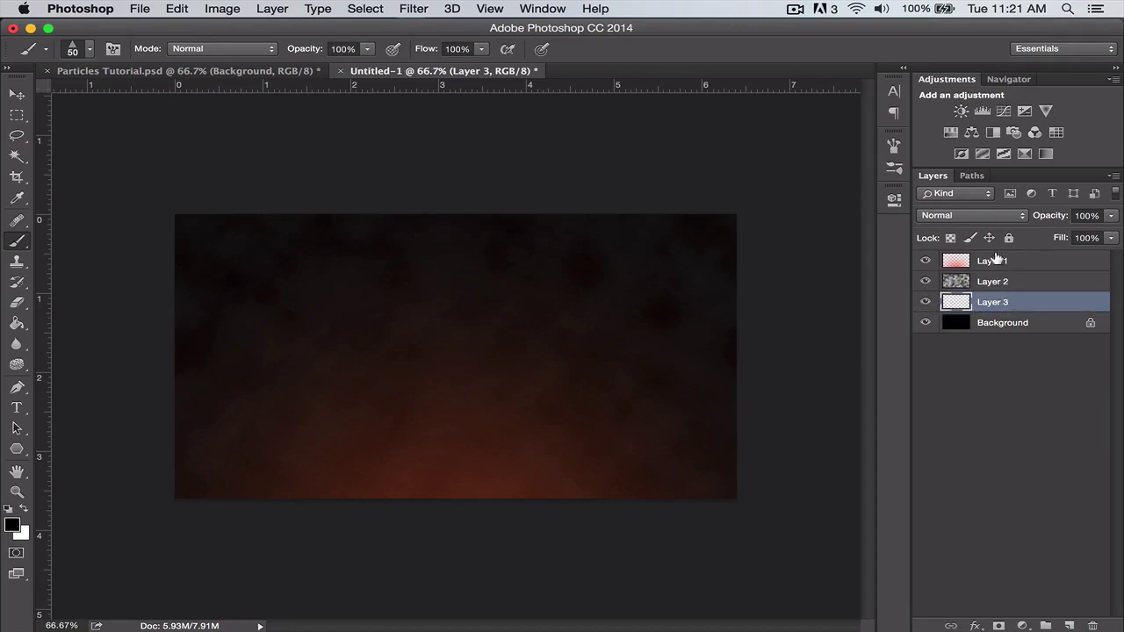
Set the foreground color to the orange #fd6621.
left_click(12, 525)
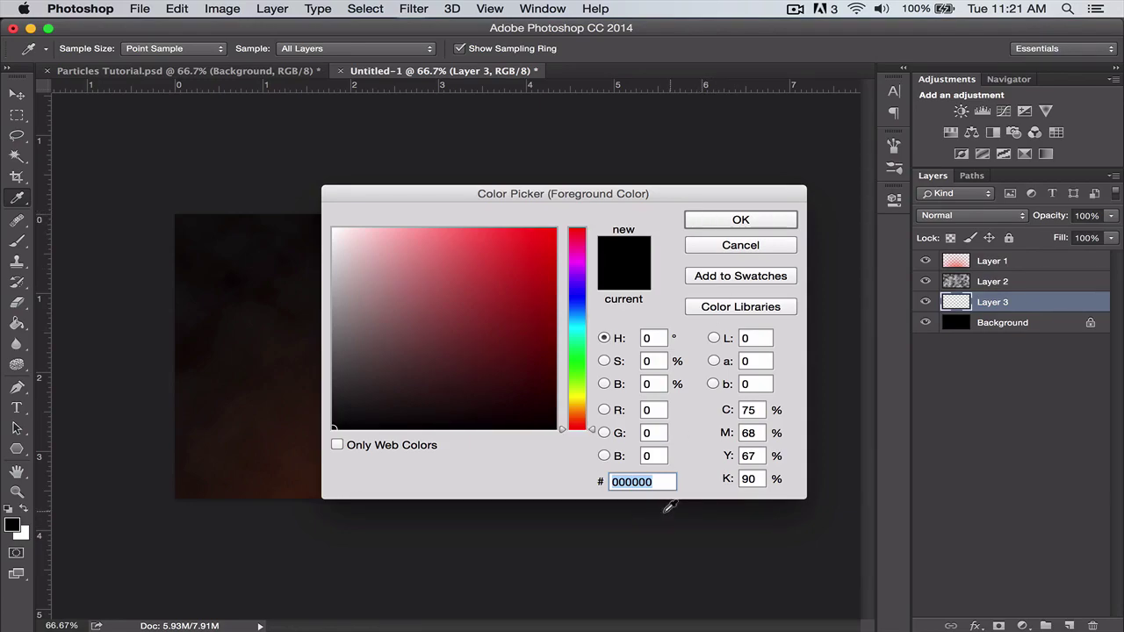
type("fd6620")
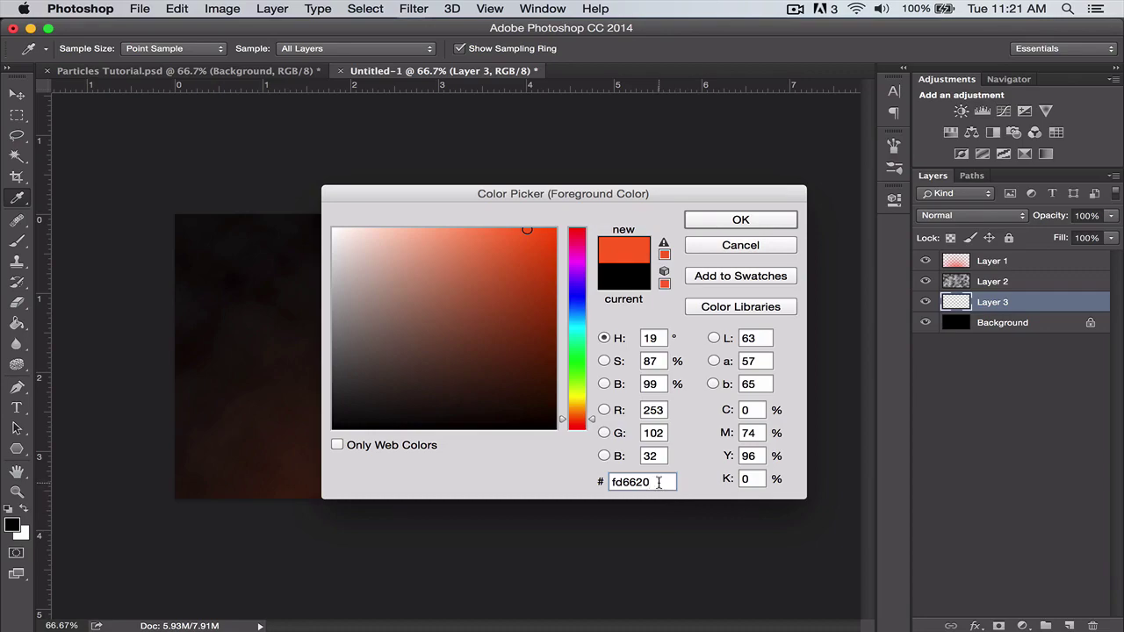
left_click_drag(654, 482, 601, 481)
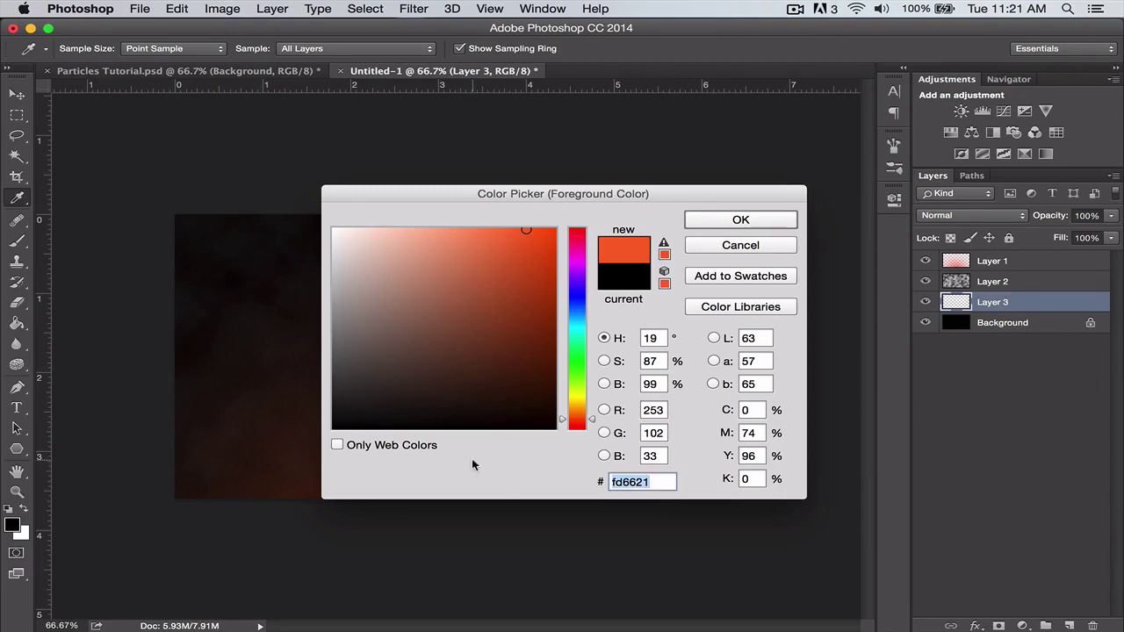
type("fd6620")
left_click(714, 221)
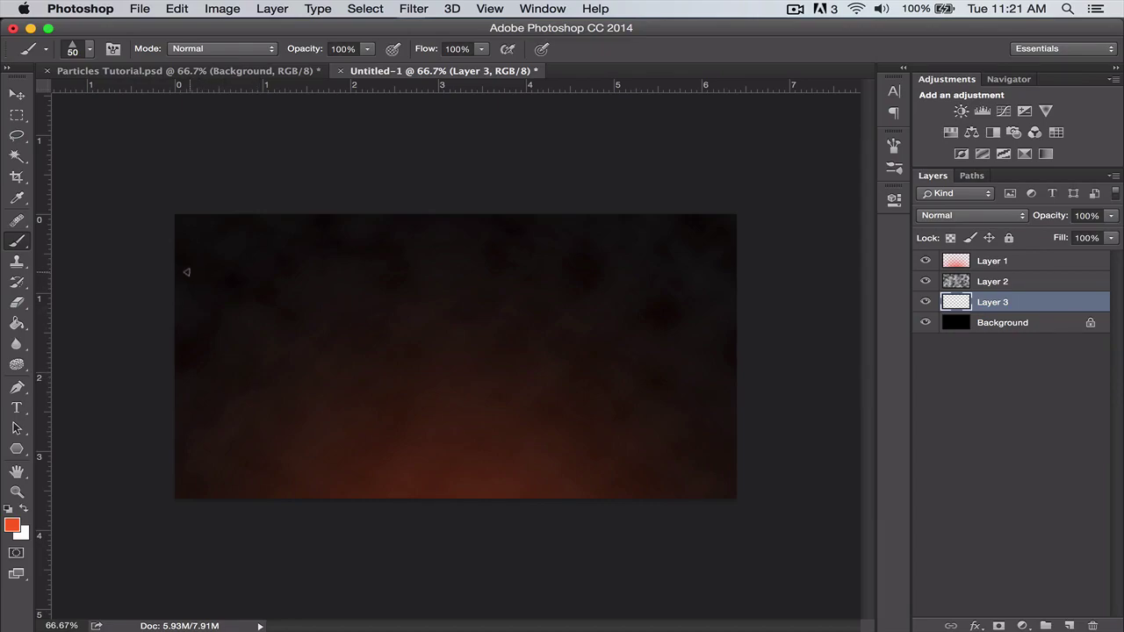
mouse_move(176, 273)
left_mouse_down()
mouse_move(303, 468)
mouse_move(433, 519)
mouse_move(615, 502)
mouse_move(749, 410)
mouse_move(807, 247)
left_mouse_up()
left_click_drag(616, 386, 426, 483)
mouse_move(169, 475)
left_mouse_down()
mouse_move(605, 342)
mouse_move(754, 250)
mouse_move(841, 213)
left_mouse_up()
mouse_move(733, 334)
left_mouse_down()
mouse_move(599, 462)
mouse_move(394, 542)
left_mouse_up()
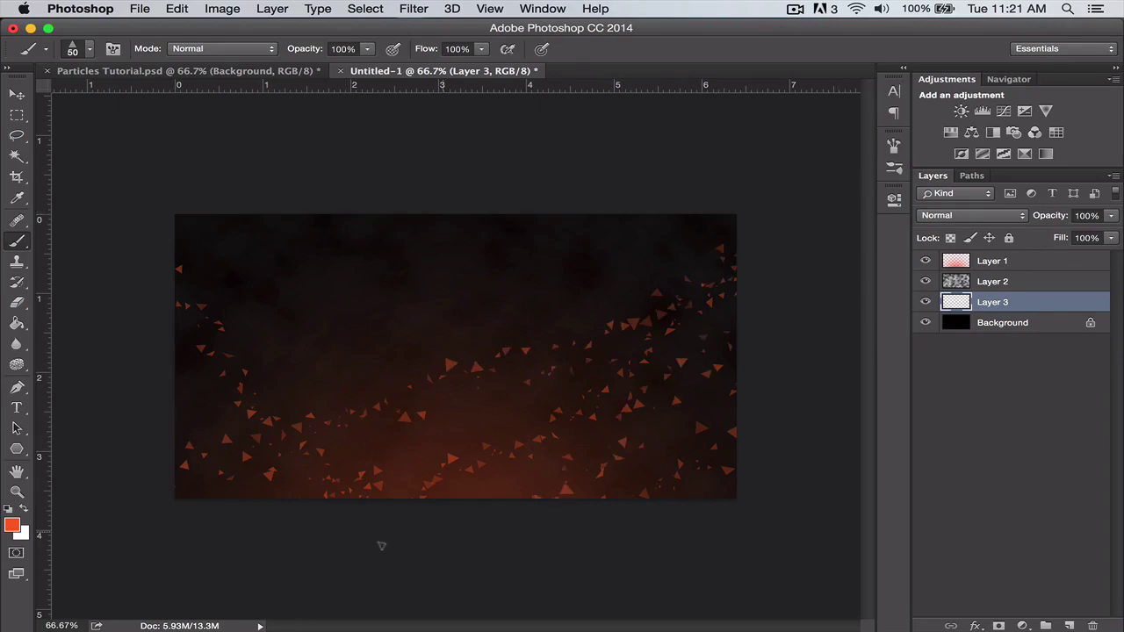
mouse_move(294, 370)
left_mouse_down()
mouse_move(356, 328)
mouse_move(355, 304)
mouse_move(272, 272)
mouse_move(229, 236)
mouse_move(439, 288)
mouse_move(532, 291)
mouse_move(623, 239)
left_mouse_up()
key("super+alt+z")
key("super+alt+z")
key("super+alt+z")
key("super+alt+z")
key("super+alt+z")
Paint orange triangle particles on Layer 3 along both sides and across the lower half of the canvas, leaving the upper middle empty.
left_click_drag(741, 246, 539, 557)
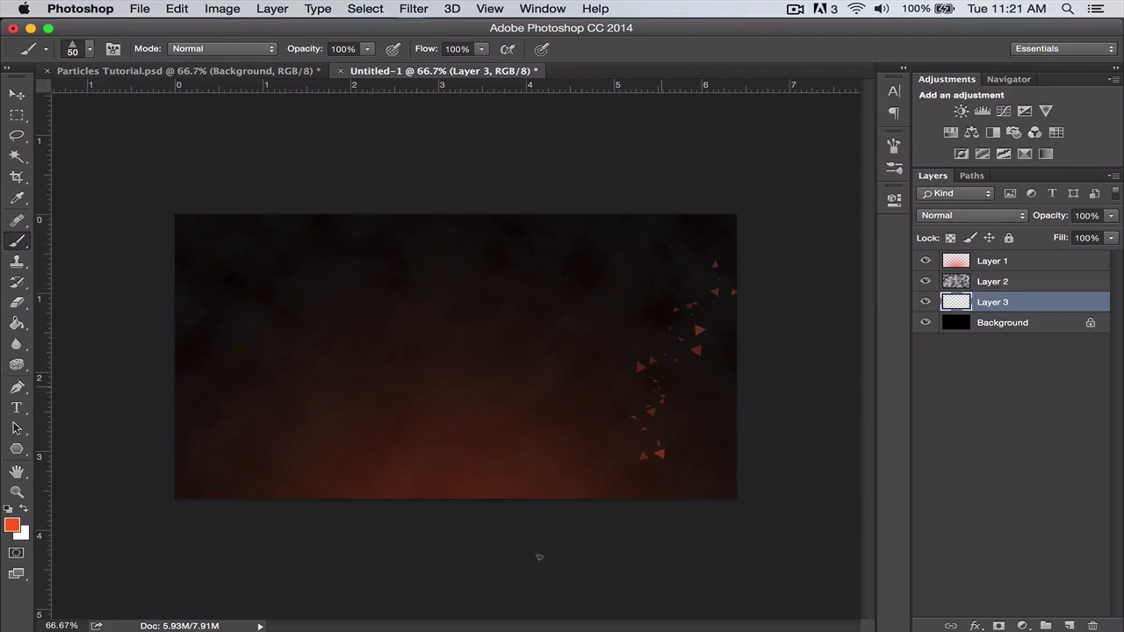
mouse_move(167, 281)
left_mouse_down()
mouse_move(375, 448)
mouse_move(604, 530)
left_mouse_up()
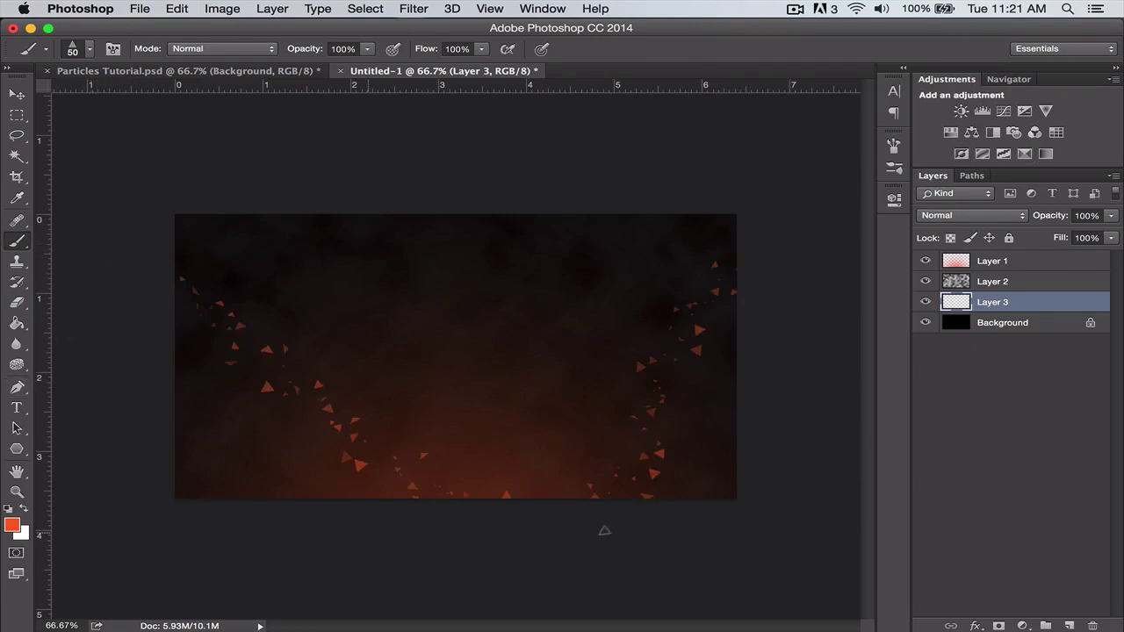
mouse_move(542, 474)
left_mouse_down()
mouse_move(423, 413)
mouse_move(187, 433)
left_mouse_up()
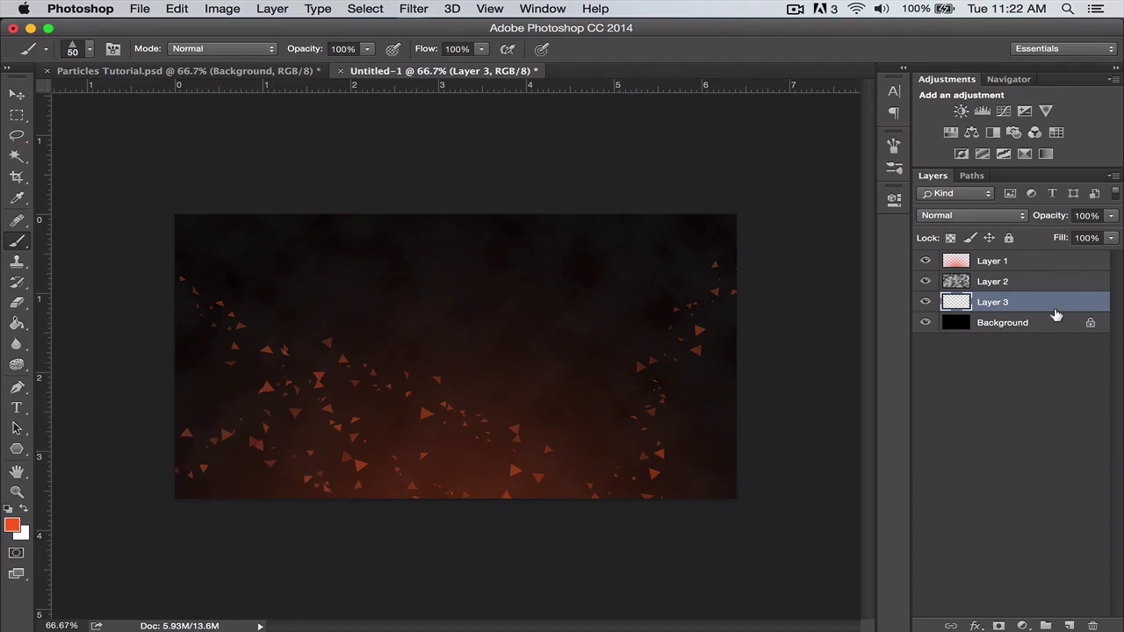
mouse_move(611, 420)
left_mouse_down()
mouse_move(678, 397)
mouse_move(710, 367)
left_mouse_up()
Activate the Blur tool and compare the particles with the Particles Tutorial.psd document, returning to Untitled-1.
left_click(25, 346)
left_click(80, 344)
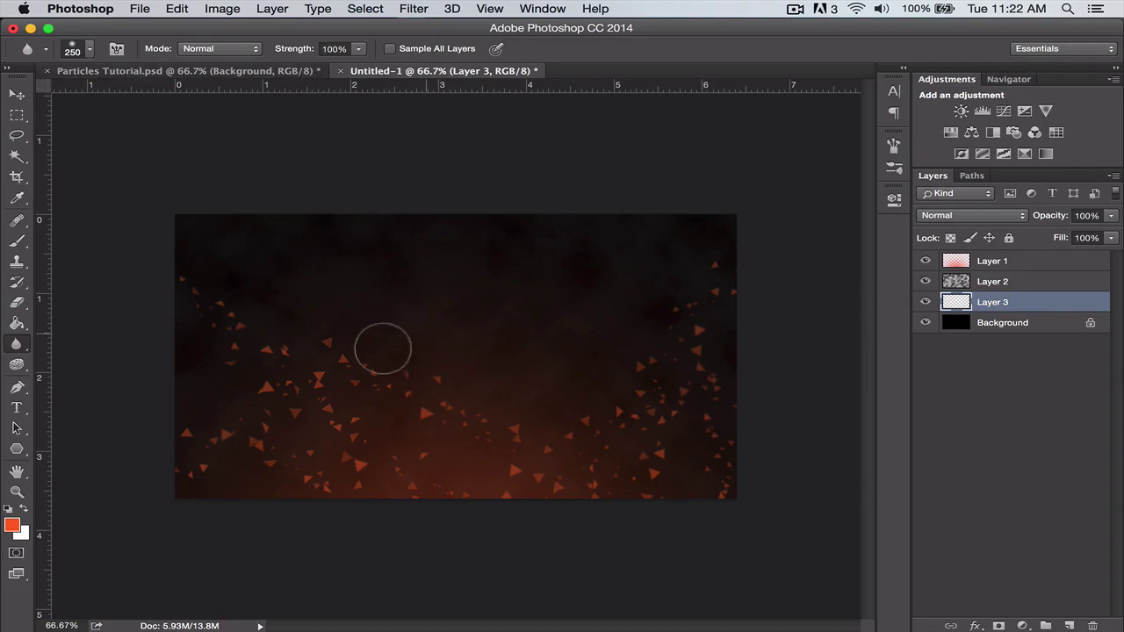
left_click(213, 75)
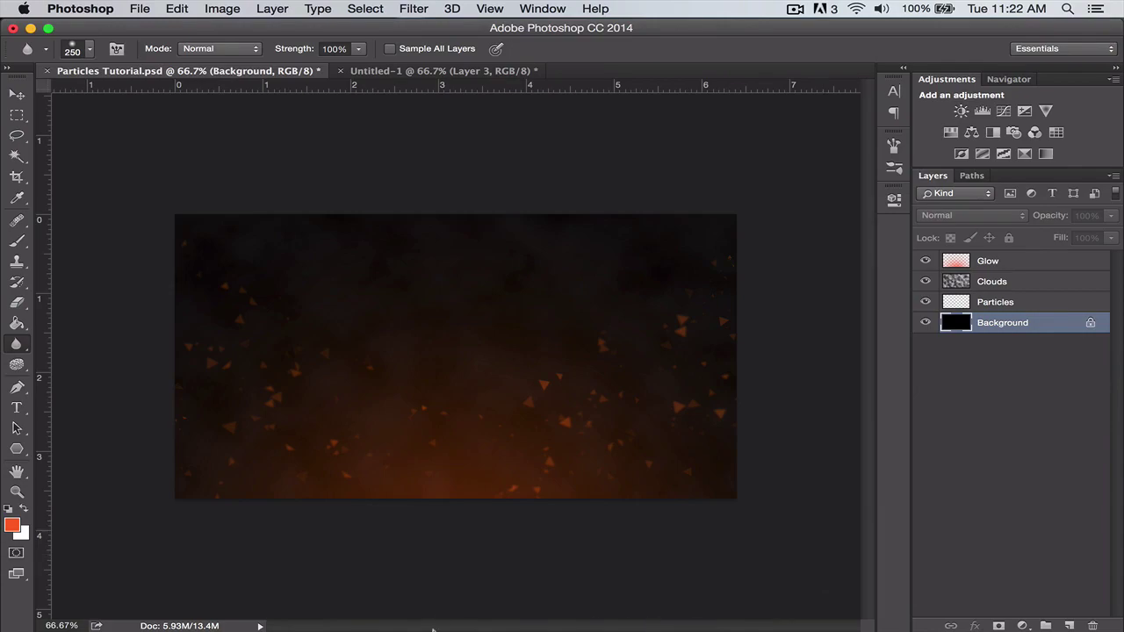
left_click(380, 75)
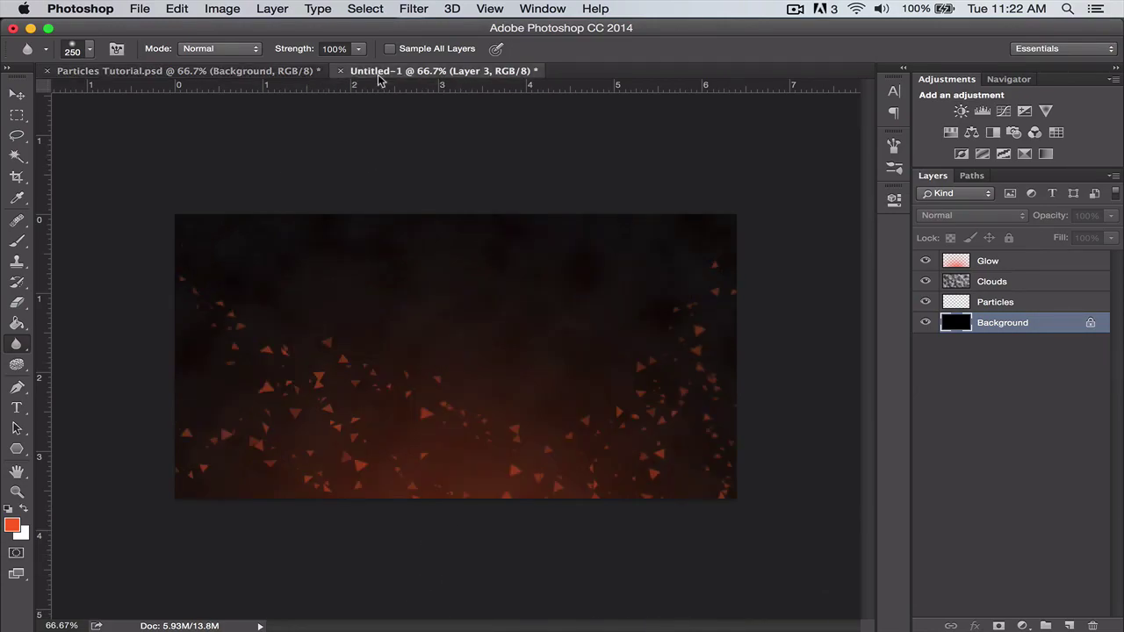